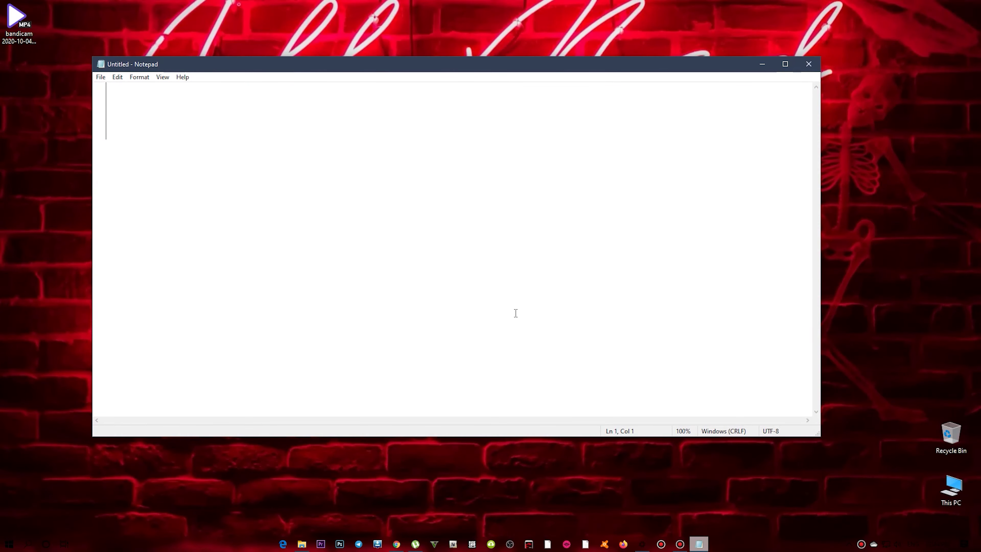
# Step: Write "today i will show you", "how to install driver HUb" and "in your pc" on three separate lines of the blank note
pyautogui.write('toda')
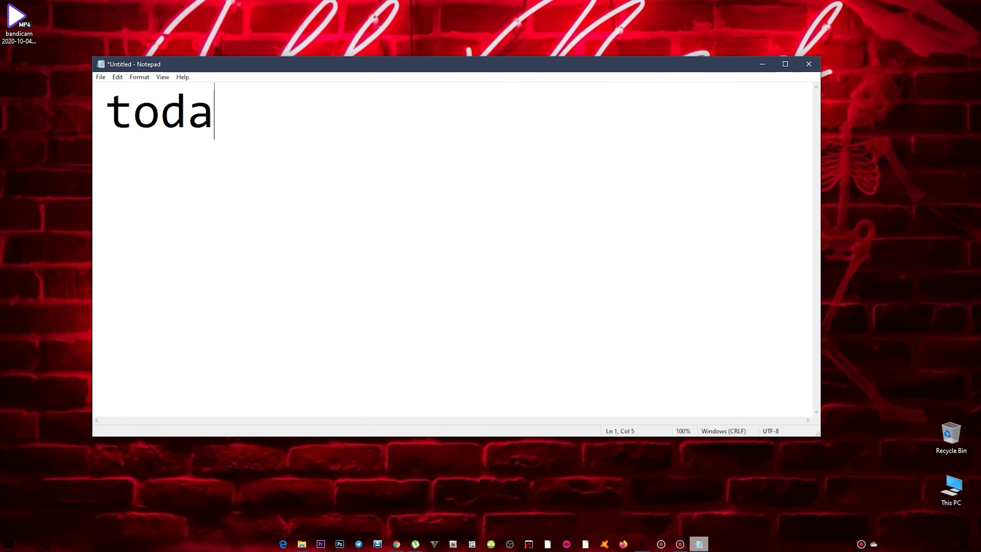
pyautogui.write('y i will ')
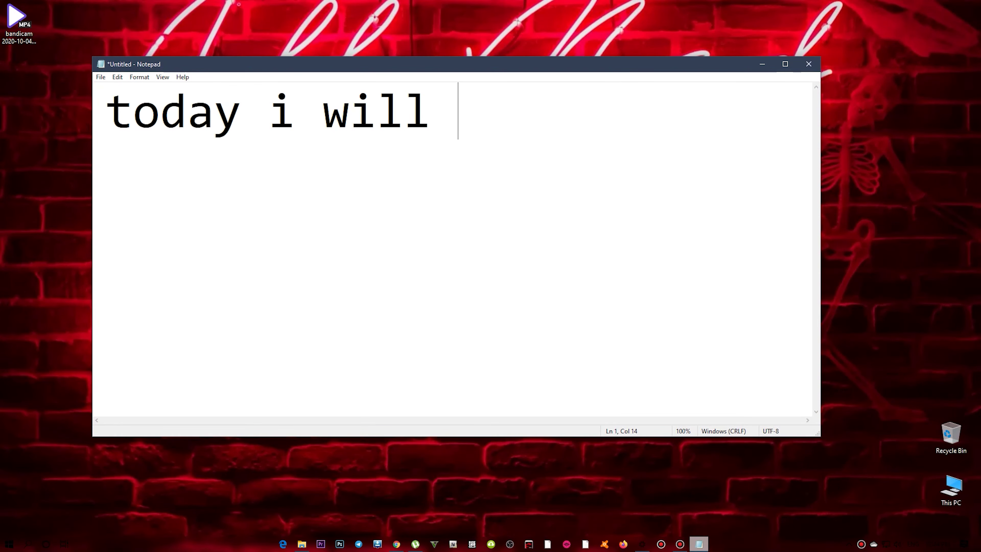
pyautogui.write('show y')
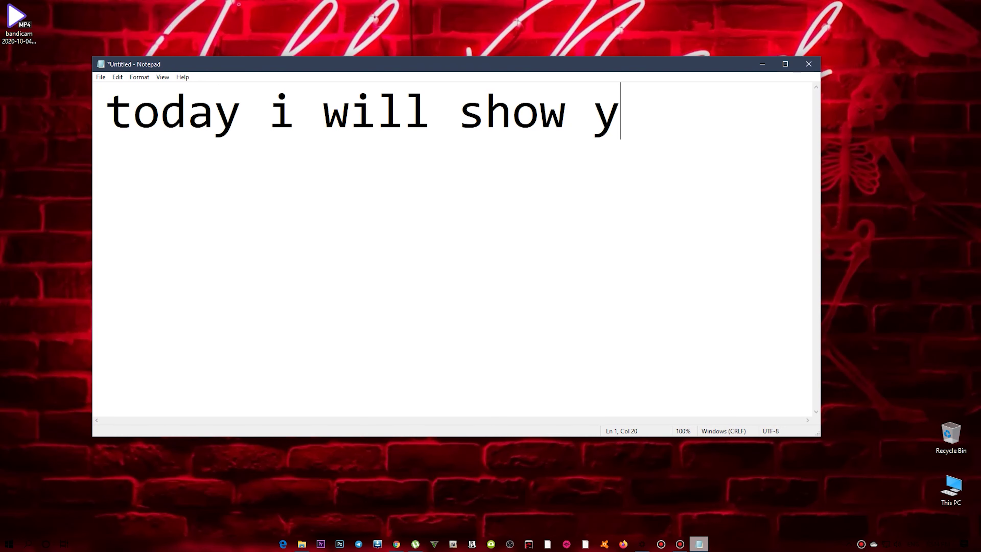
pyautogui.write('ou ho')
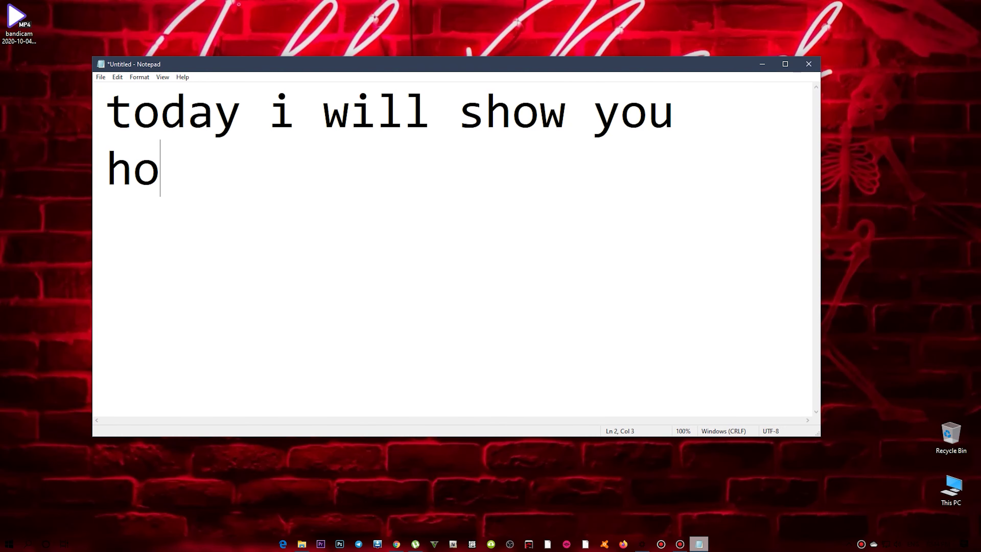
pyautogui.write('w to in')
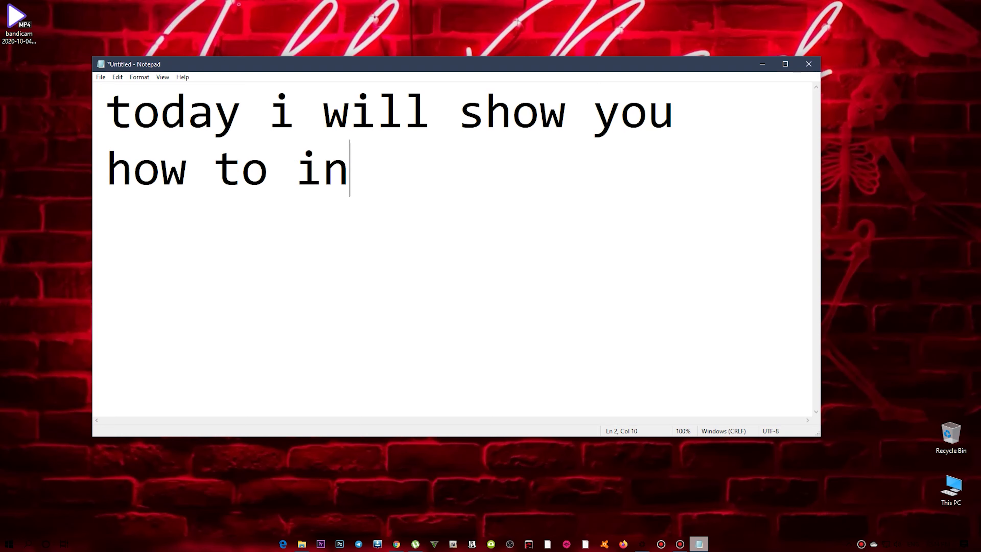
pyautogui.write('stall driver')
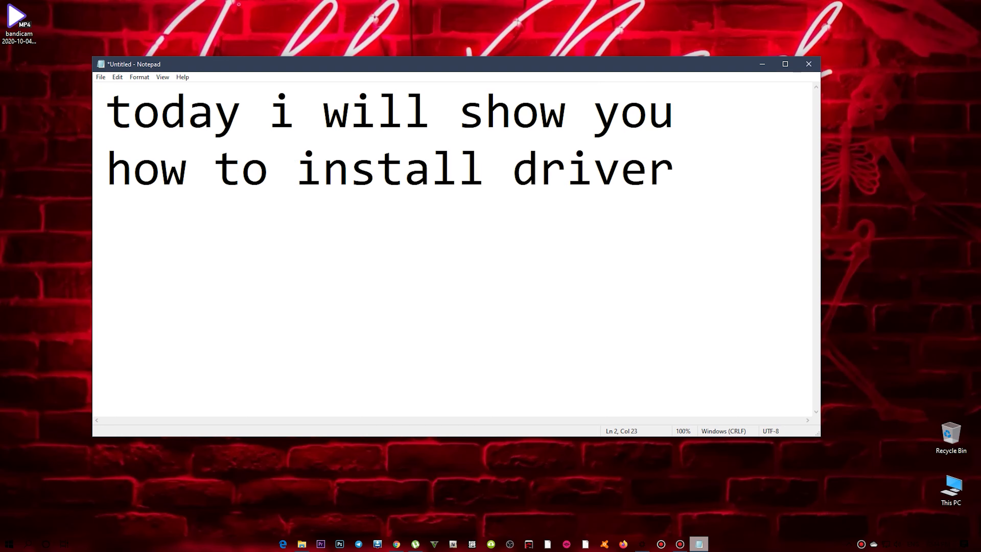
pyautogui.write(' HUb')
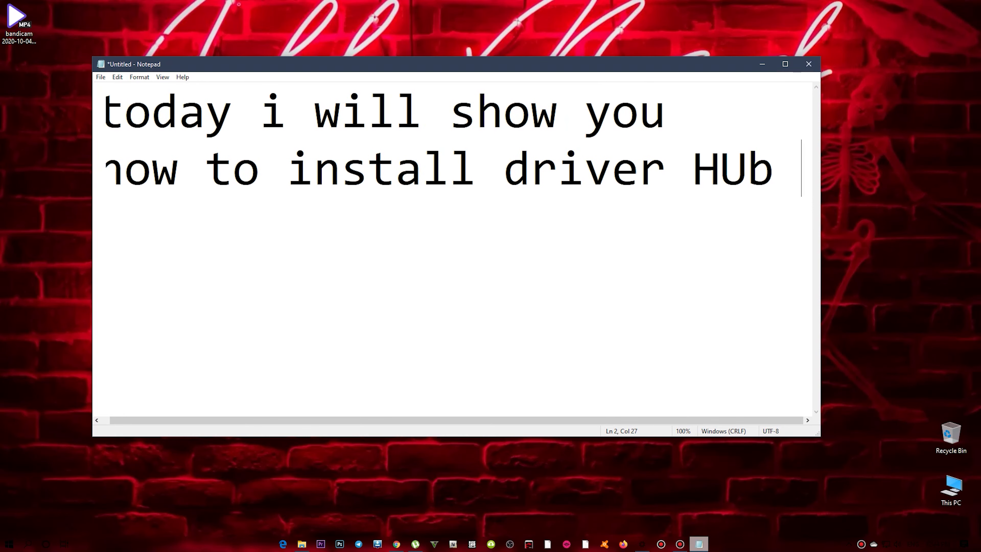
pyautogui.press('Return')
pyautogui.write('in yo')
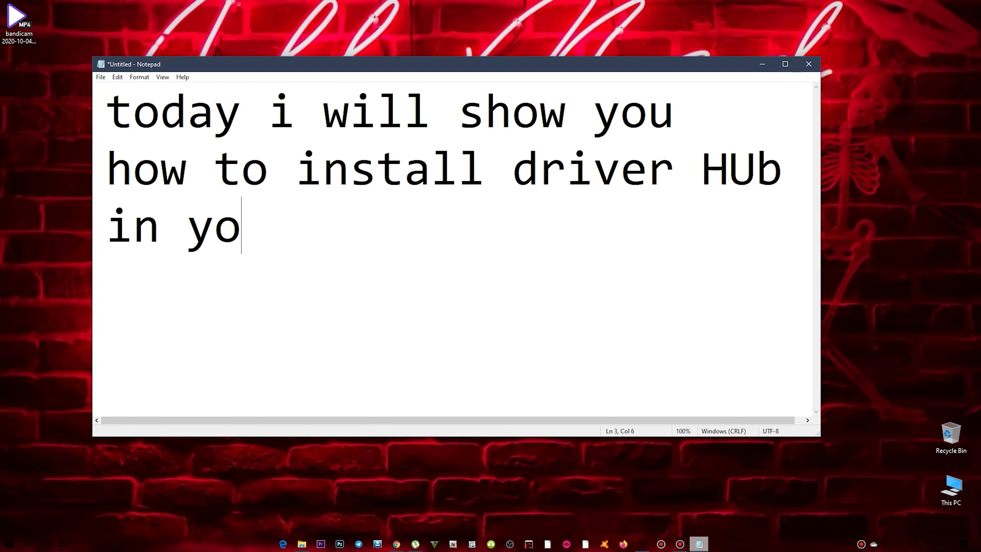
pyautogui.write('ur pc')
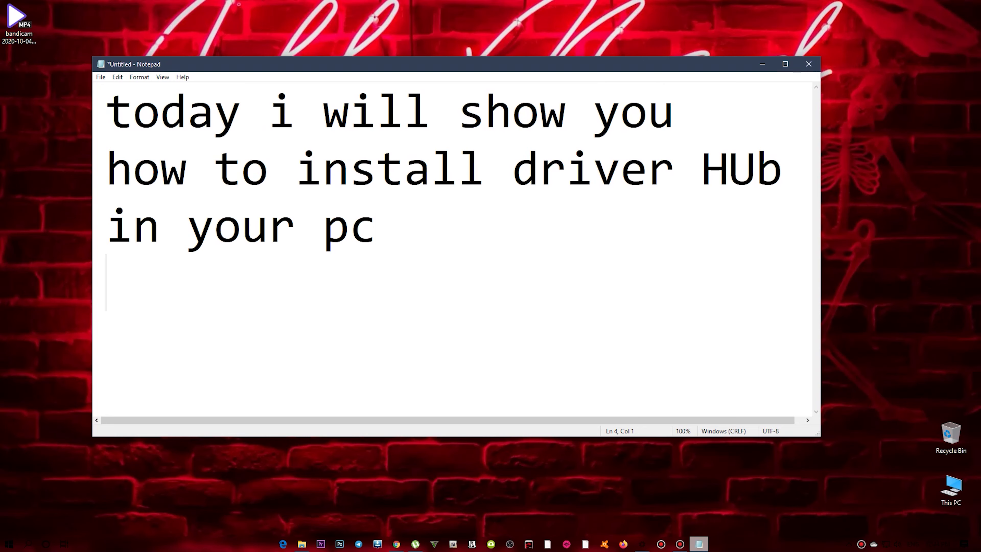
# Step: Add the lines "it will help", "you to update your old driver" and "and fix pc errors ," to the note, and minimize its window
pyautogui.write('it w')
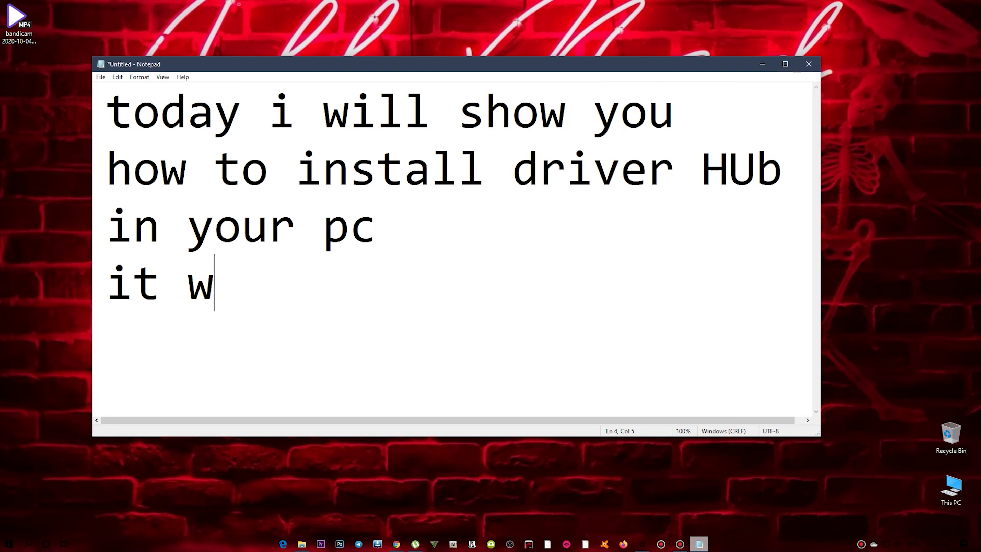
pyautogui.write('ill help')
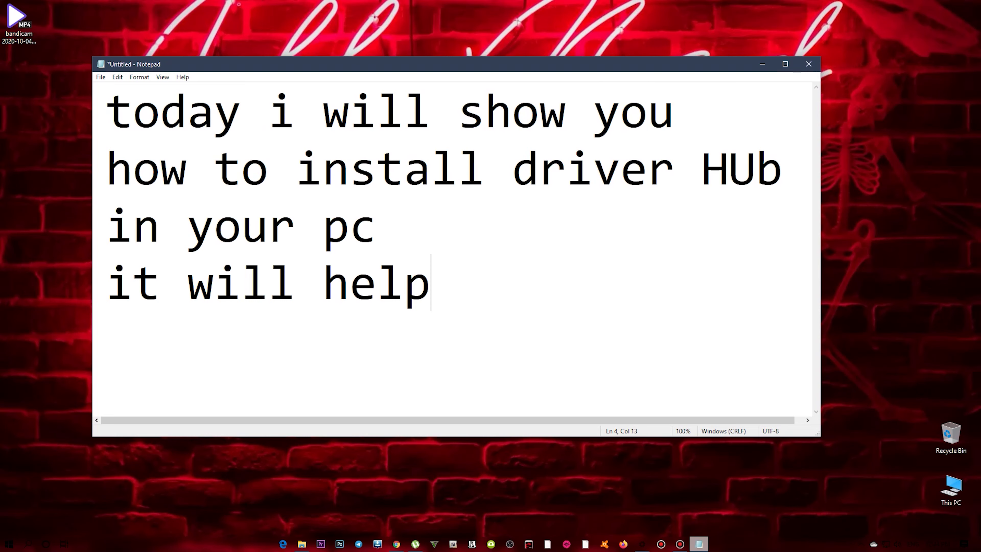
pyautogui.write('you')
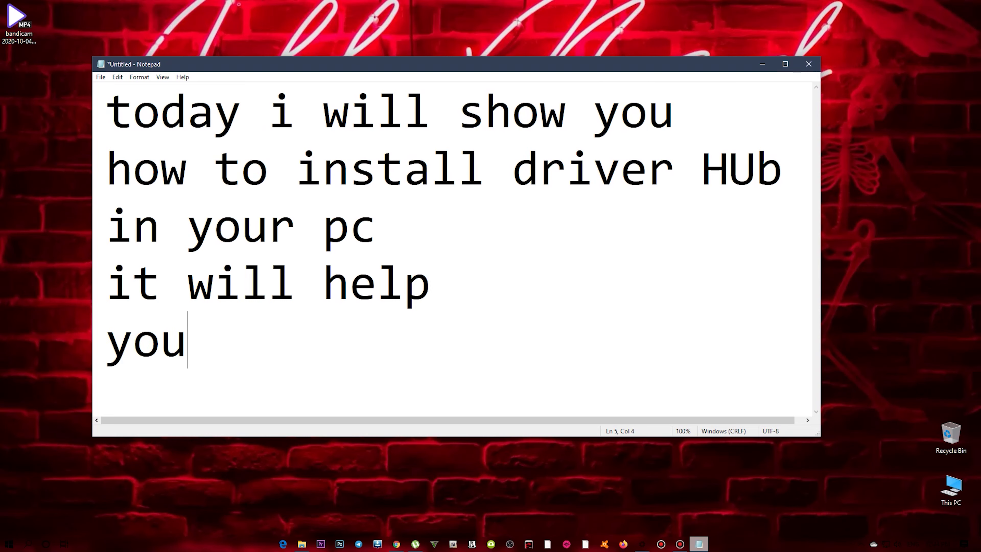
pyautogui.write(' to up')
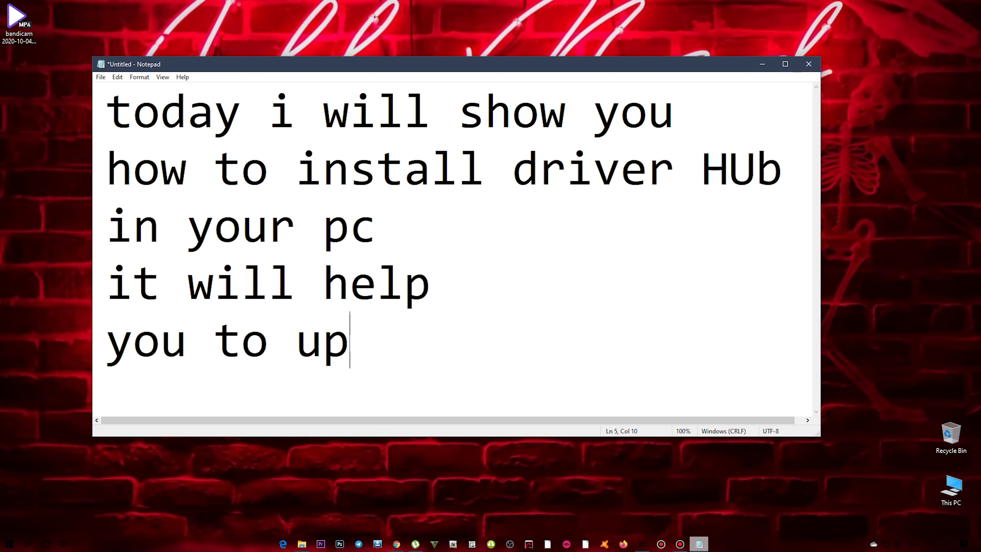
pyautogui.write('date y')
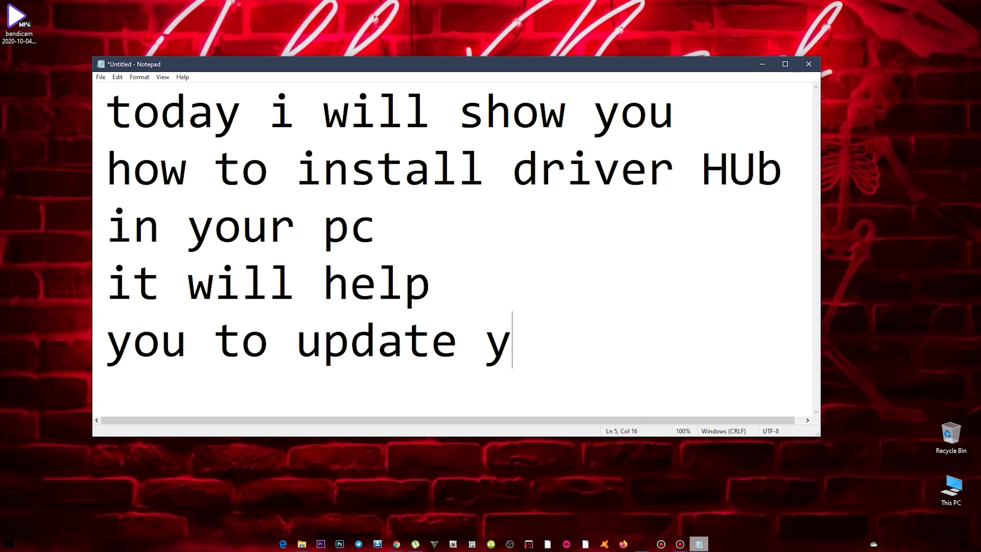
pyautogui.write('our old dri')
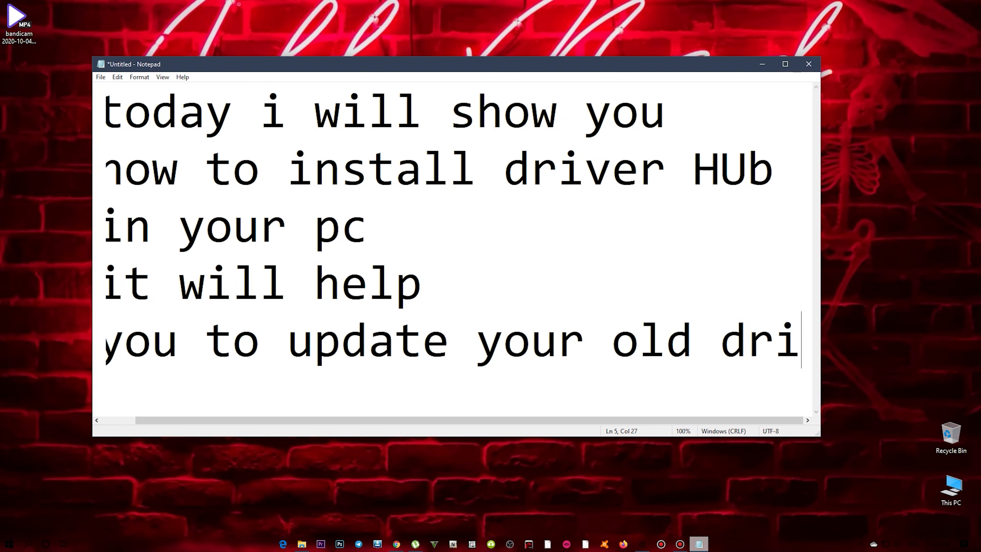
pyautogui.write('ver')
pyautogui.press('Return')
pyautogui.write('a')
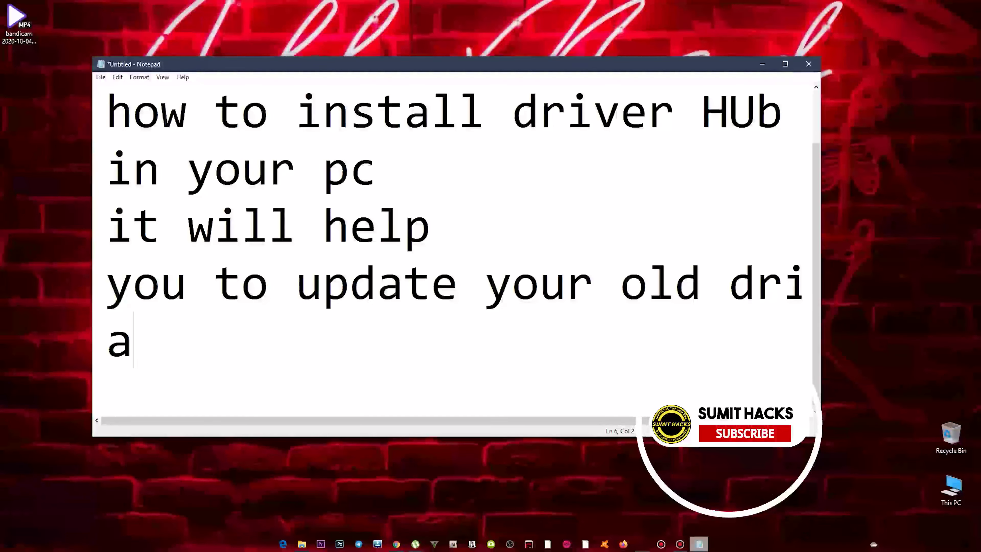
pyautogui.write('nd fi')
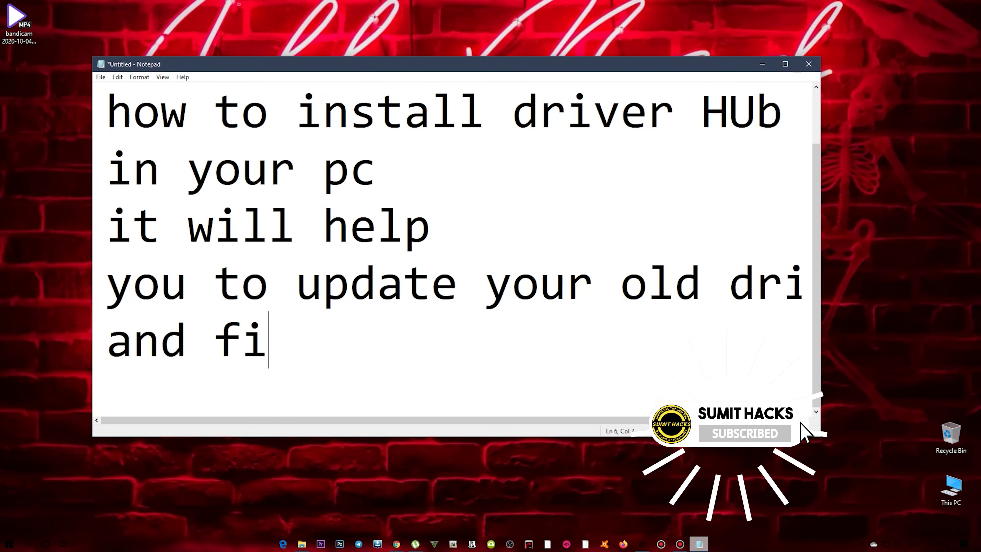
pyautogui.write('x pc')
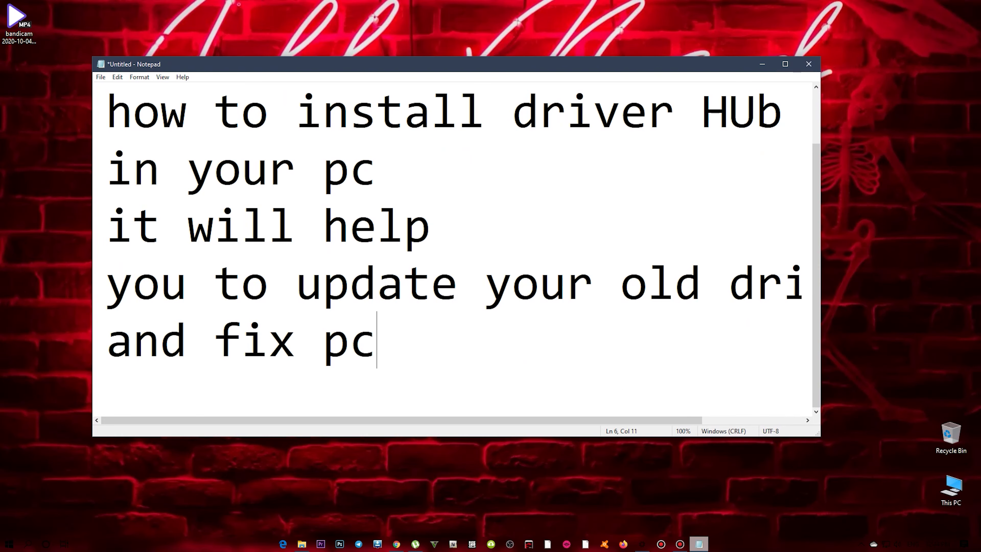
pyautogui.write(' errors ')
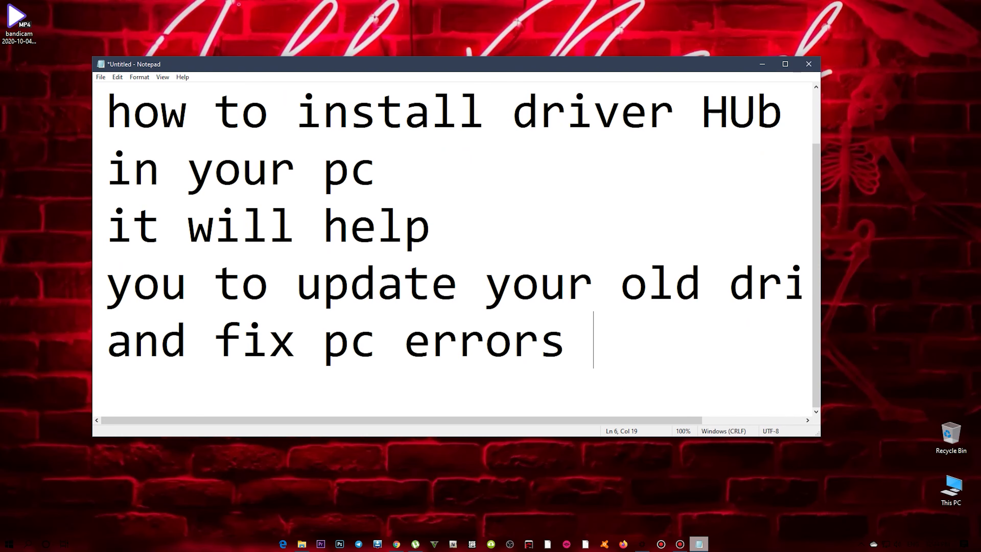
pyautogui.write(',')
pyautogui.click(762, 63)
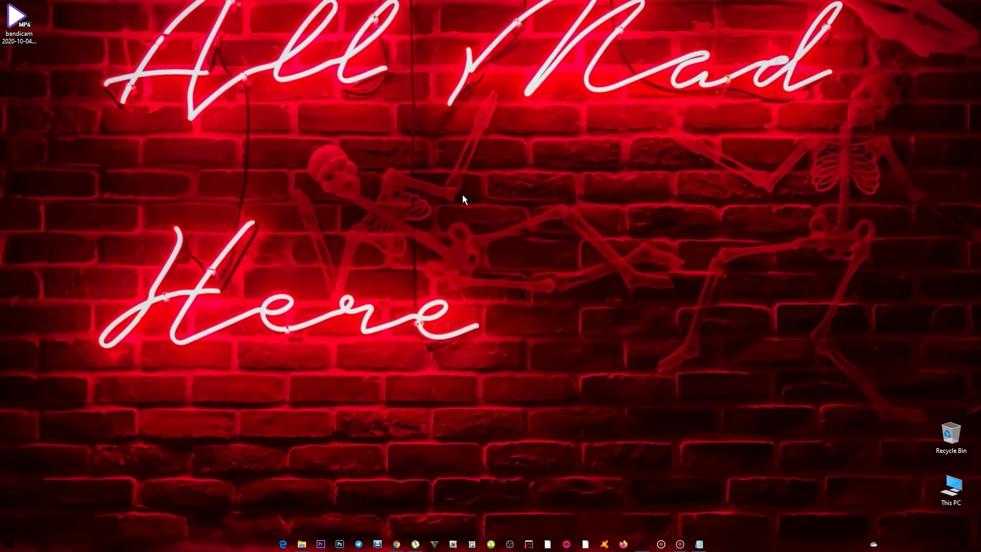
# Step: Refresh the desktop, switch to Chrome, dismiss the overlay on the DriverHub page and show its full address
pyautogui.rightClick(423, 177)
pyautogui.click(451, 206)
pyautogui.click(396, 544)
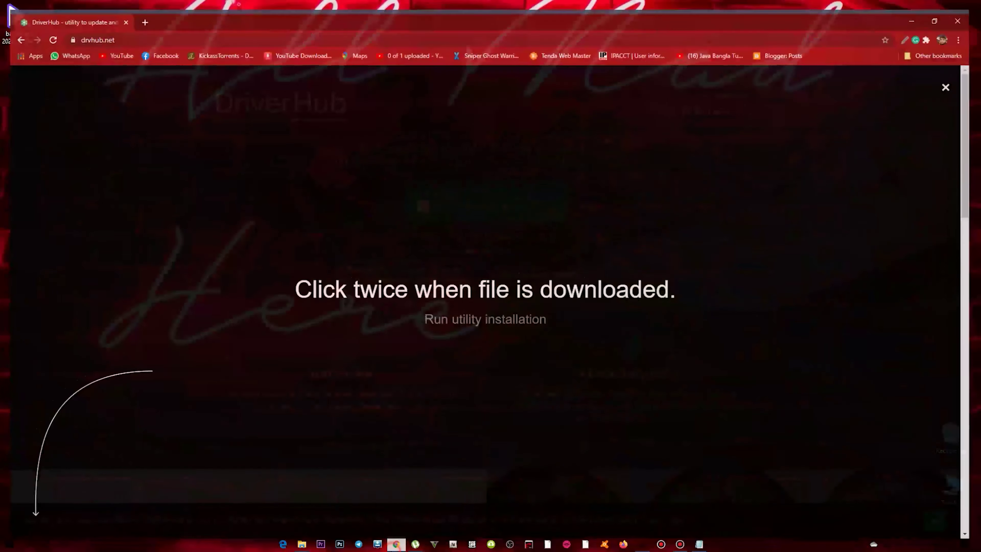
pyautogui.click(957, 75)
pyautogui.click(233, 28)
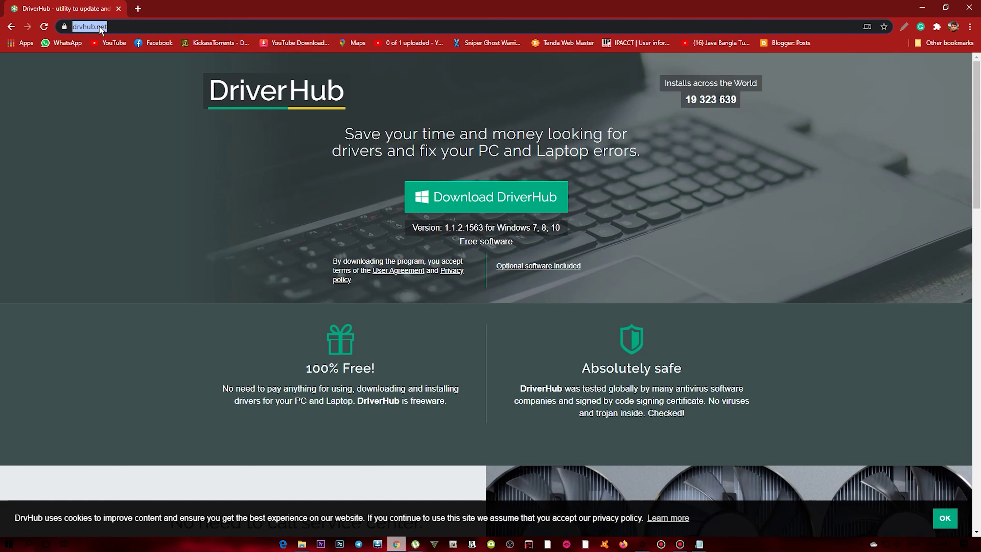
pyautogui.click(156, 26)
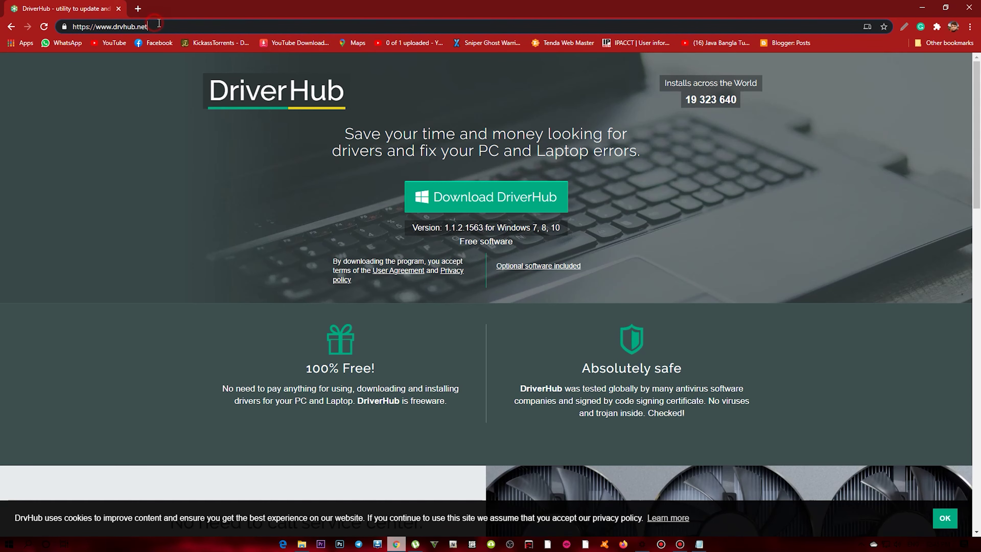
# Step: Download the DriverHub installer, adding the duplicate and overwriting the existing file
pyautogui.click(522, 201)
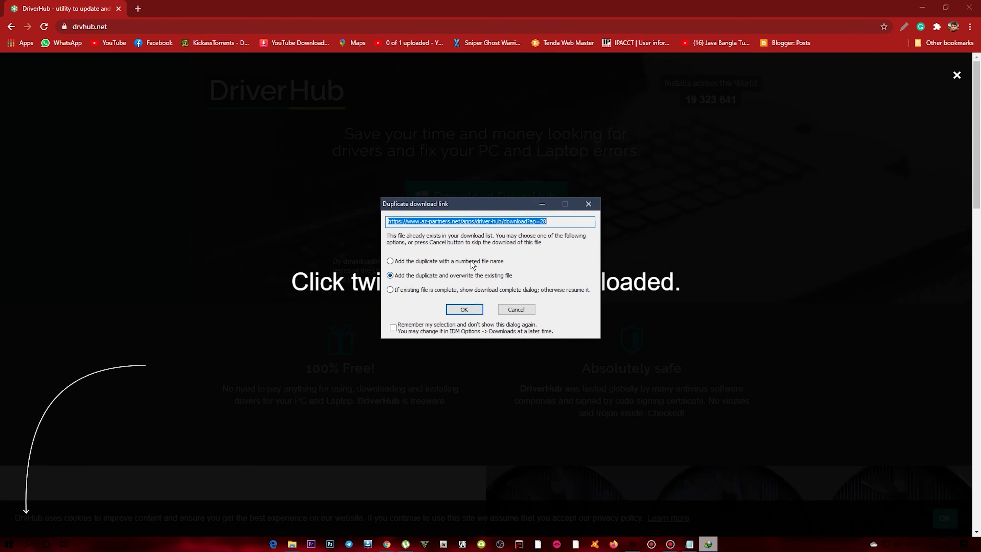
pyautogui.click(473, 311)
pyautogui.click(502, 318)
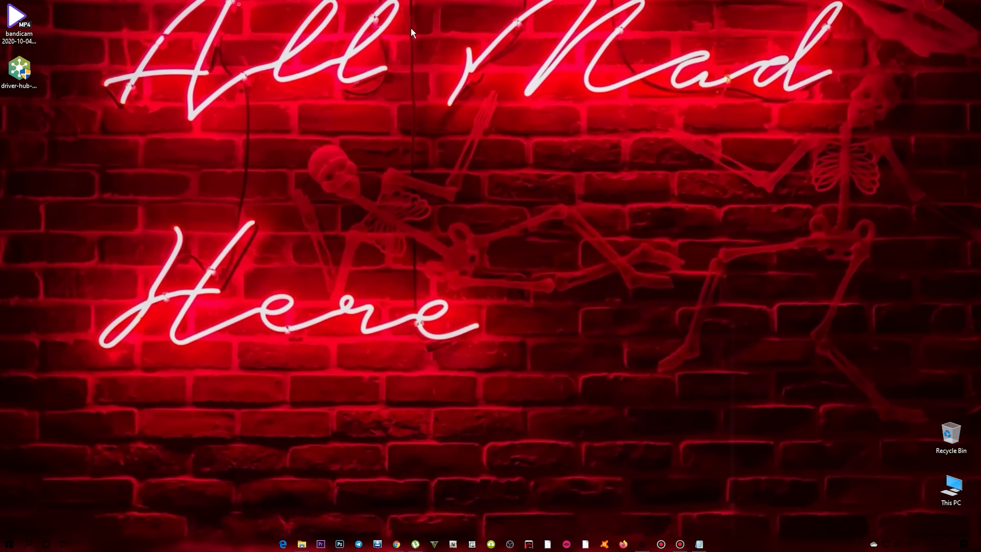
# Step: Move the downloaded driver-hub installer to the middle of the desktop, run it and set its language to English (U.S.)
pyautogui.moveTo(19, 69); pyautogui.dragTo(446, 172)
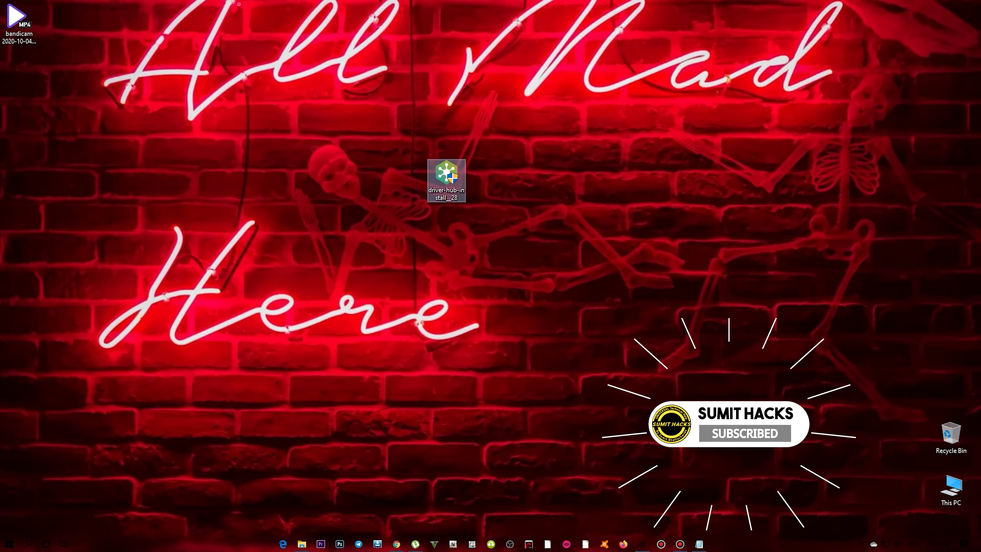
pyautogui.click(604, 362)
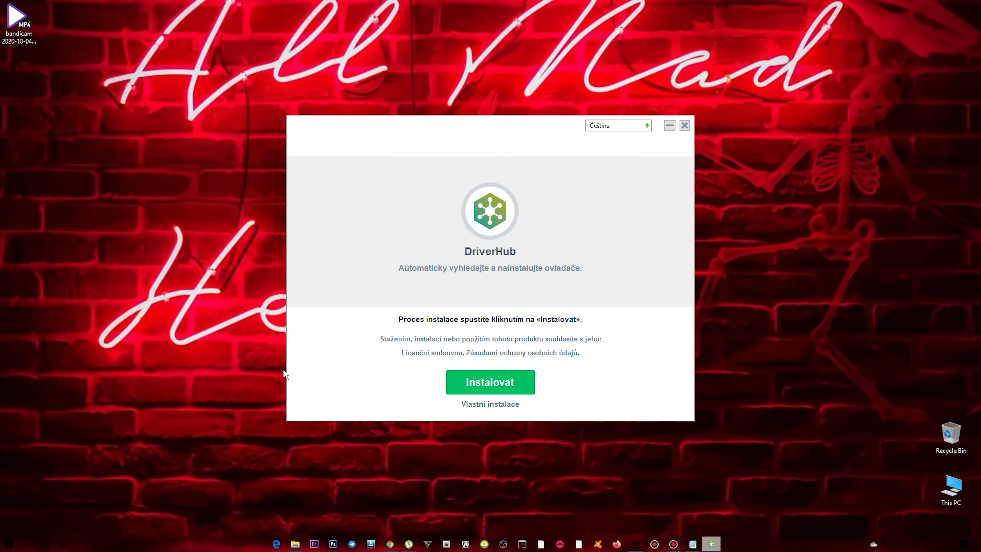
pyautogui.click(646, 125)
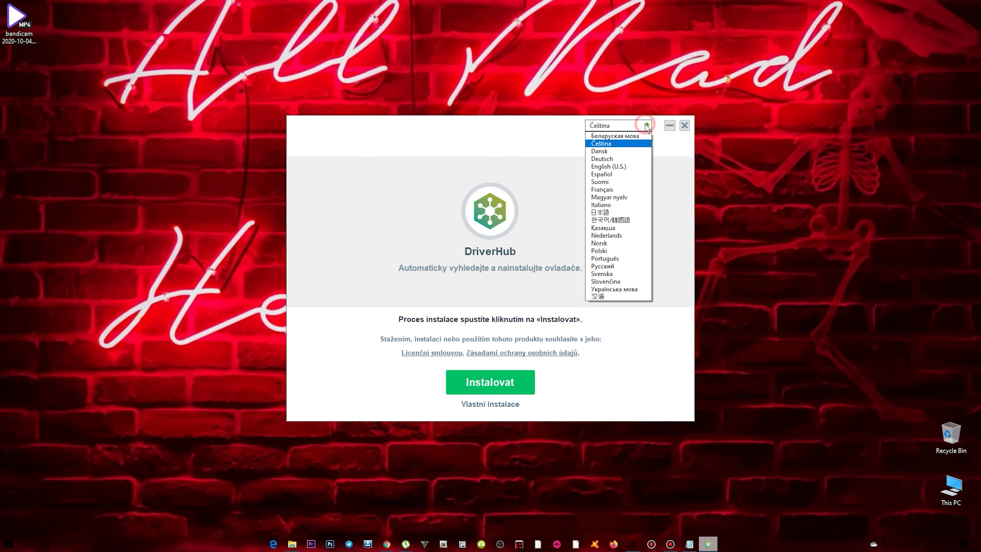
pyautogui.click(618, 166)
# Step: Install DriverHub with the optional offers, including World of Warships and World of Tanks, declined, and run the installed program
pyautogui.click(483, 379)
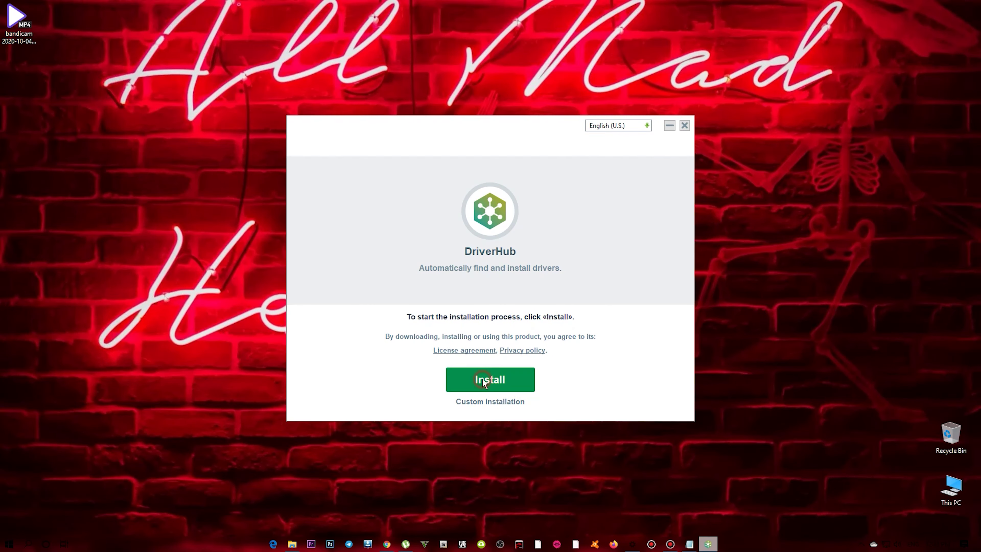
pyautogui.click(649, 401)
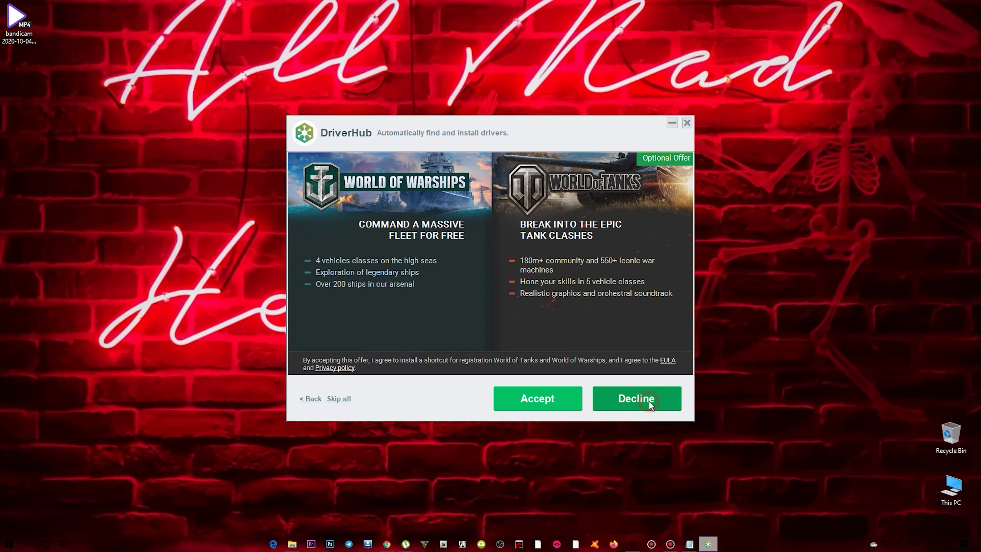
pyautogui.click(650, 401)
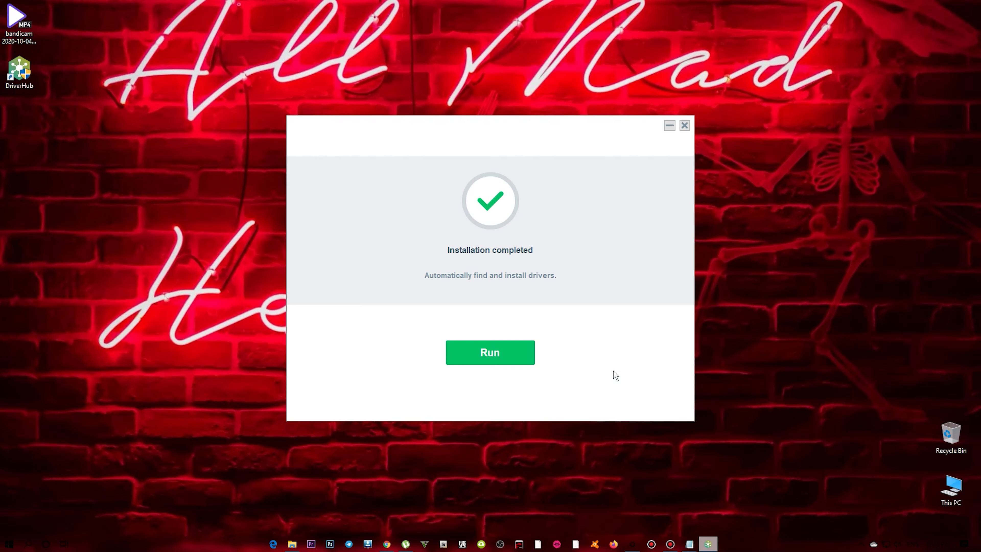
pyautogui.click(497, 360)
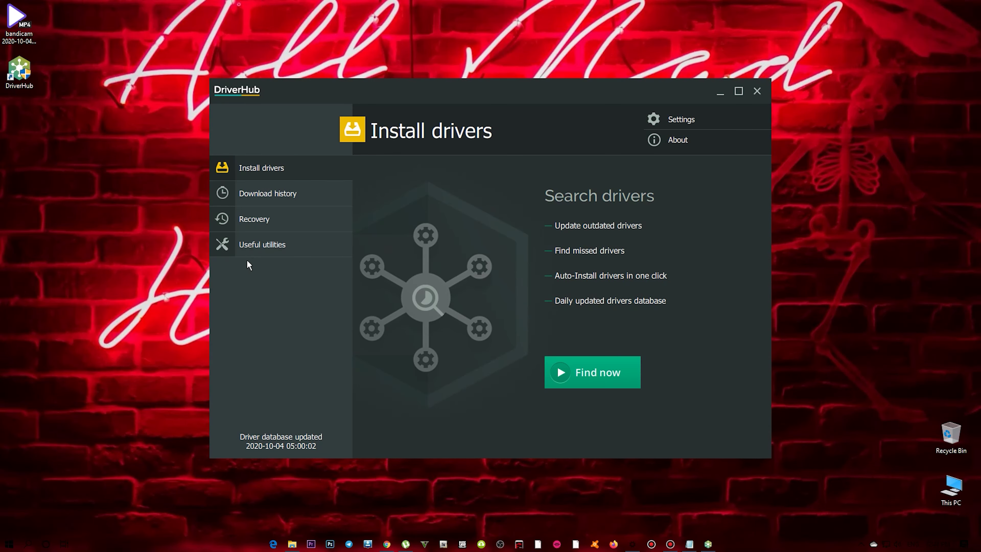
# Step: Look through the Download history, Recovery and Useful utilities sections, and return to Install drivers
pyautogui.click(293, 200)
pyautogui.click(286, 222)
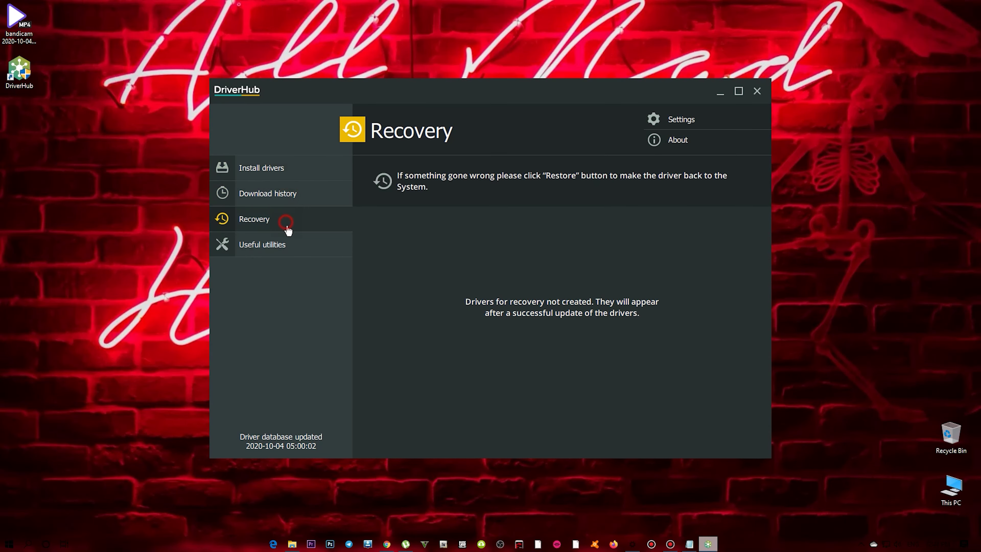
pyautogui.click(297, 251)
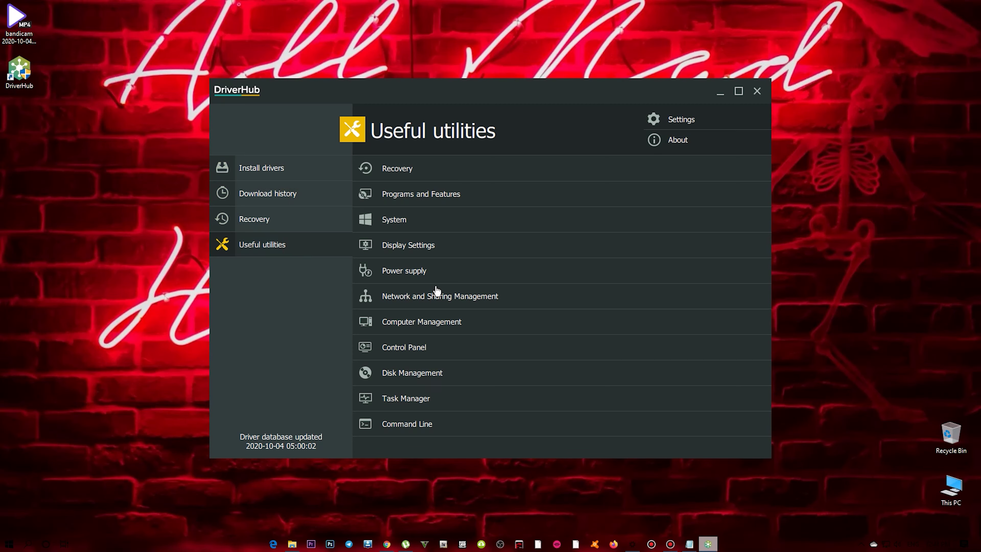
pyautogui.click(288, 170)
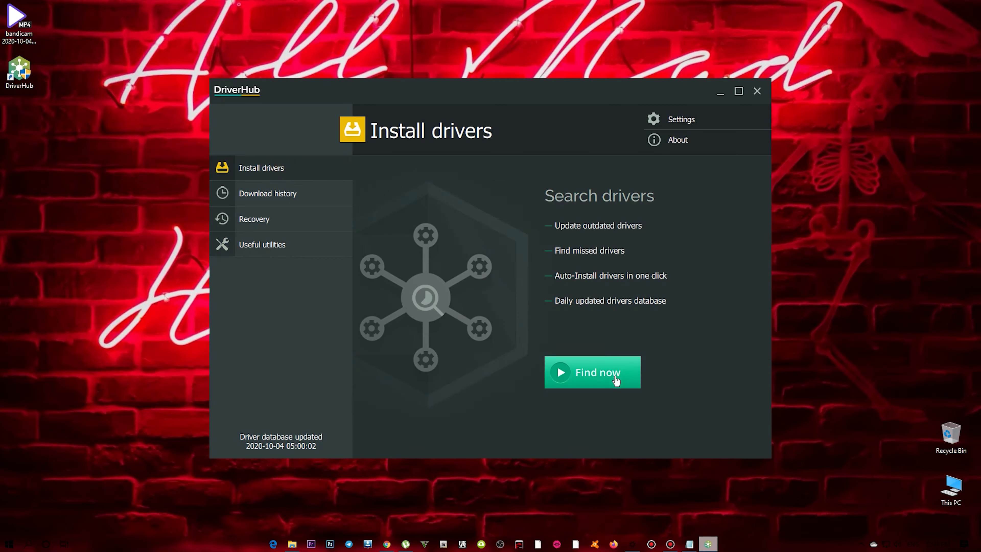
# Step: Search the PC for outdated drivers and look through the whole list of available updates
pyautogui.click(595, 371)
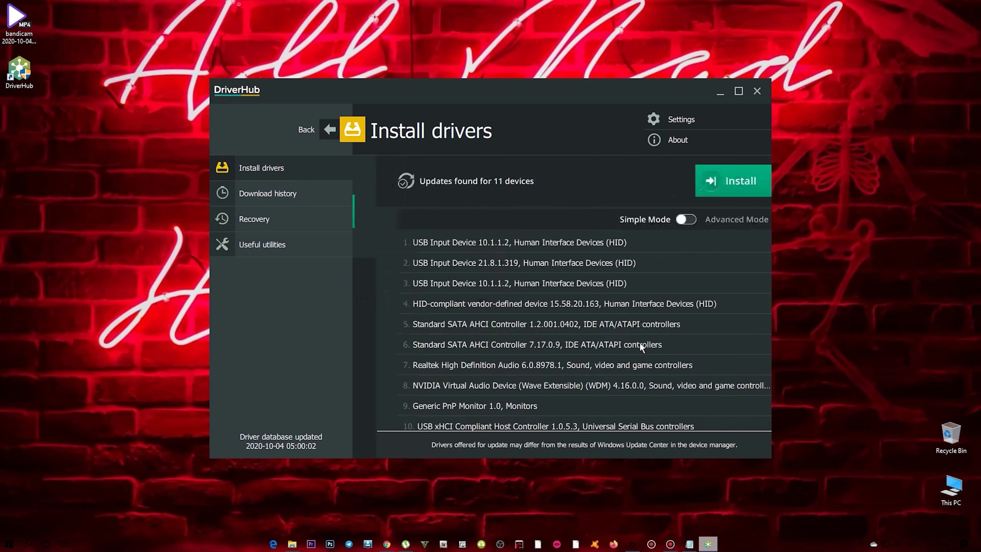
pyautogui.scroll(-2, 652, 278)
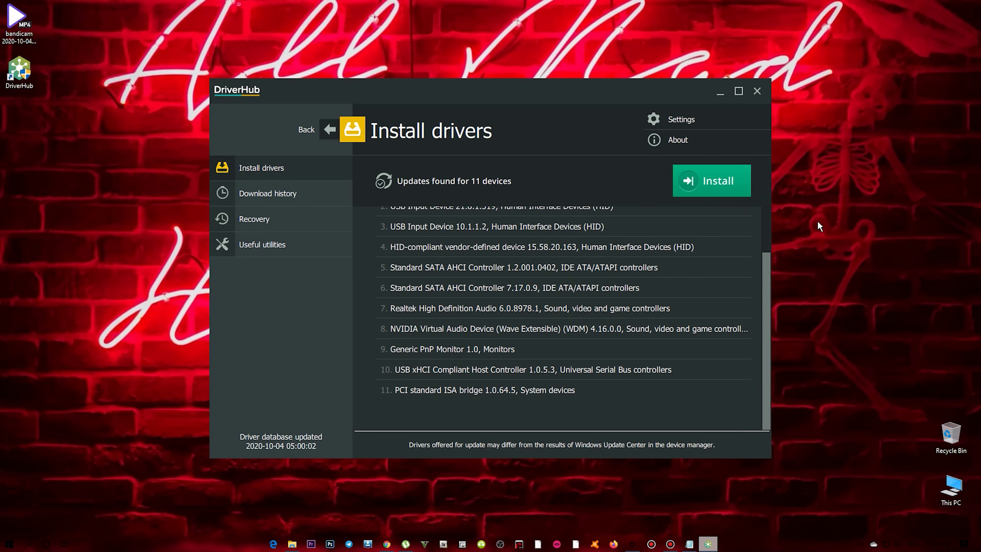
pyautogui.scroll(2, 653, 271)
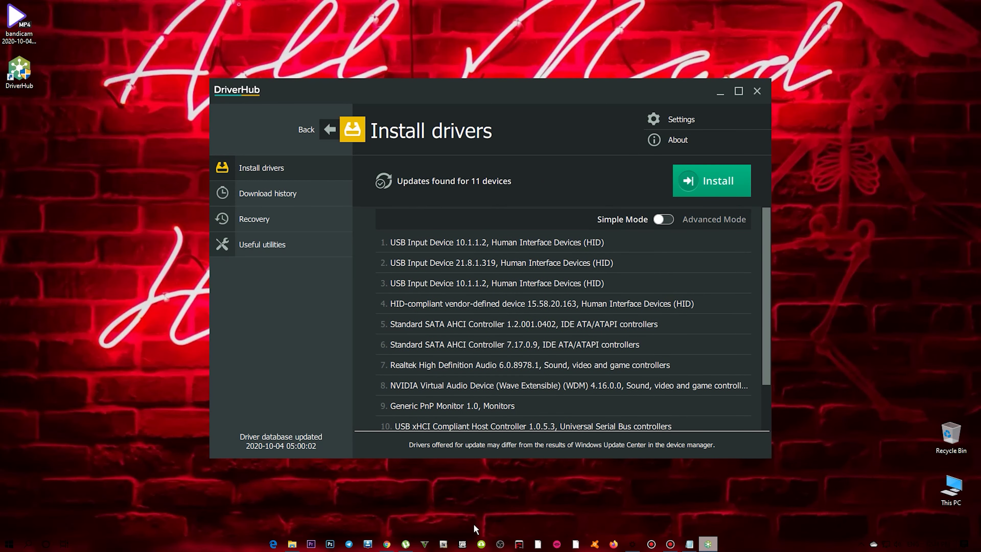
# Step: Switch to Notepad and add the line "now you can click isntall" at the end of the note
pyautogui.click(690, 544)
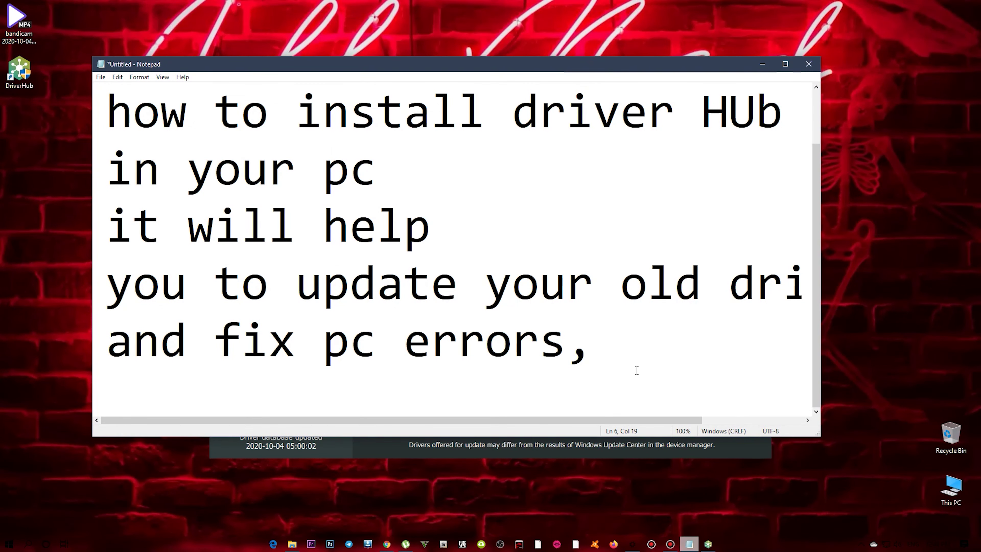
pyautogui.press('Return')
pyautogui.write('no')
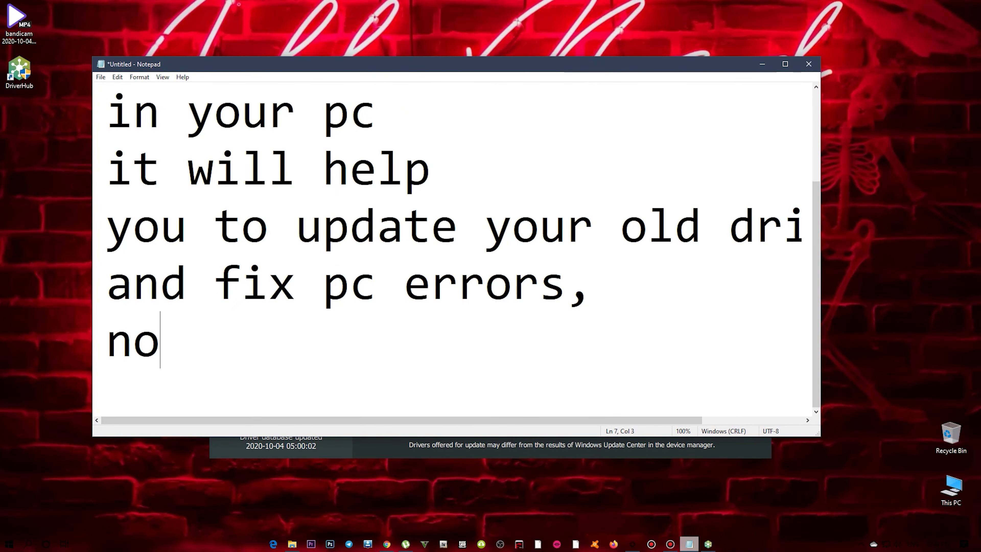
pyautogui.write('w you ca')
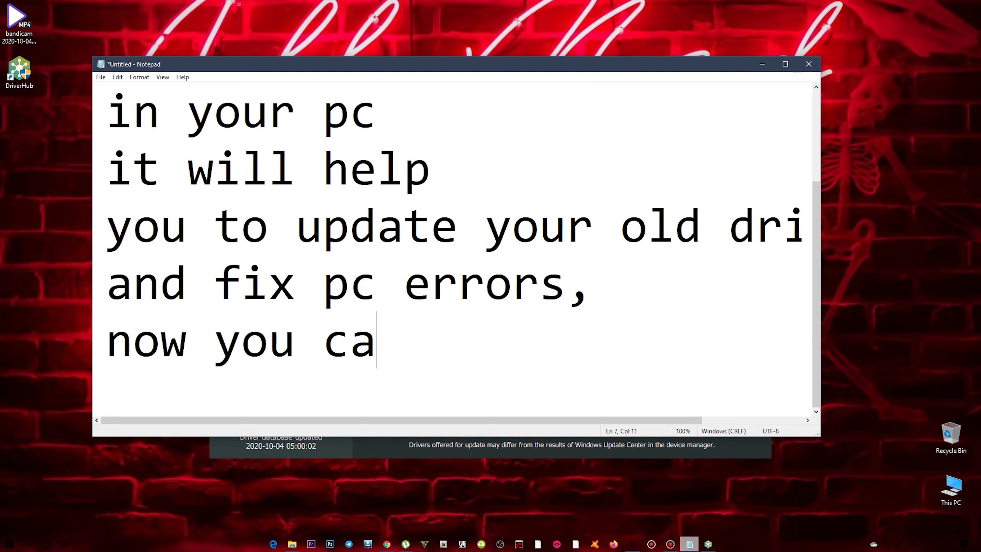
pyautogui.write('n clic')
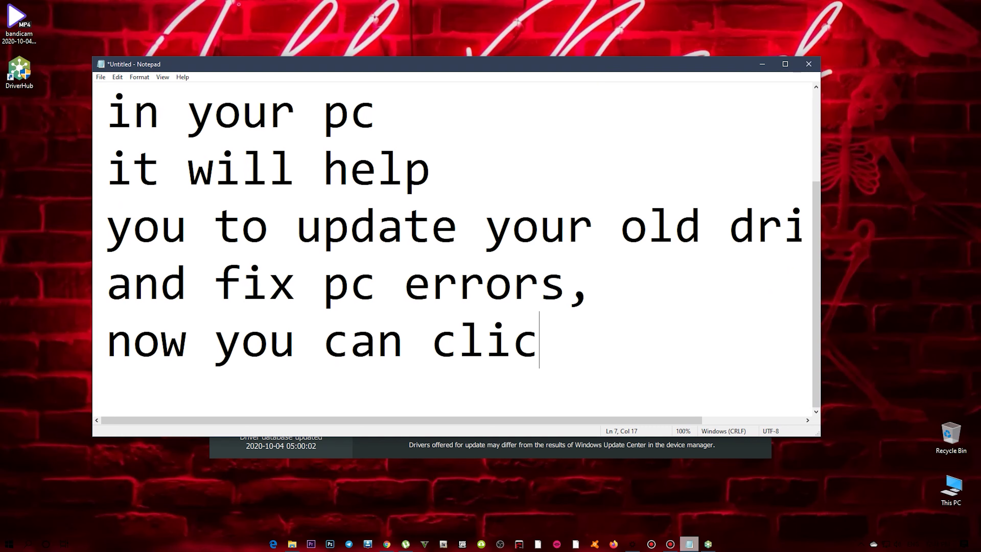
pyautogui.write('k isnta')
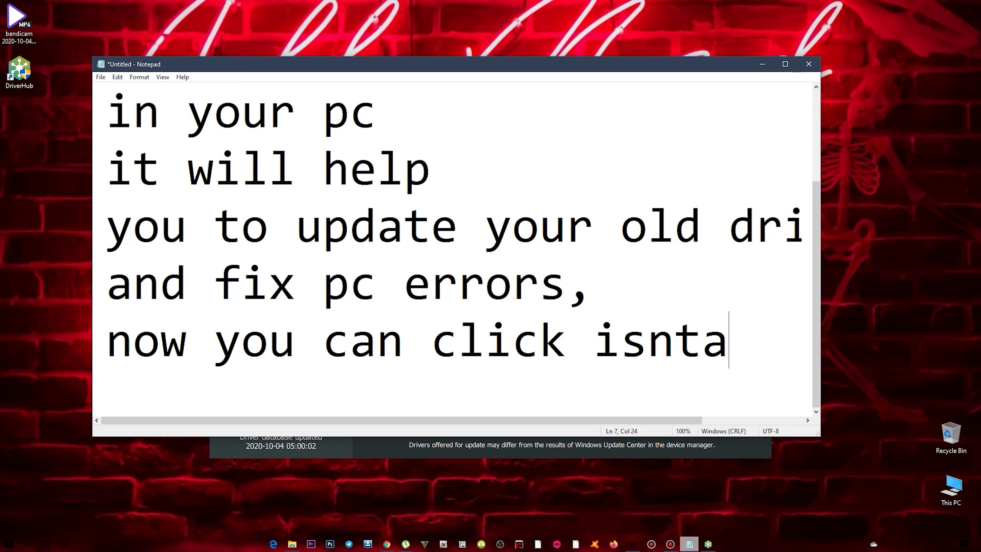
pyautogui.write(';')
pyautogui.press('BackSpace')
pyautogui.write('ll')
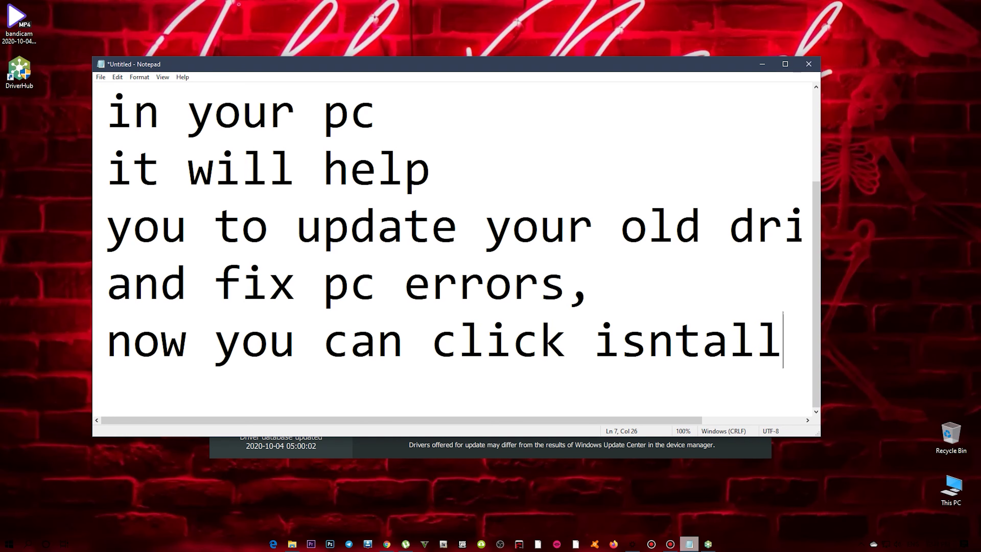
# Step: Add the line "it will update your driver!!" below the install line in the note
pyautogui.press('Return')
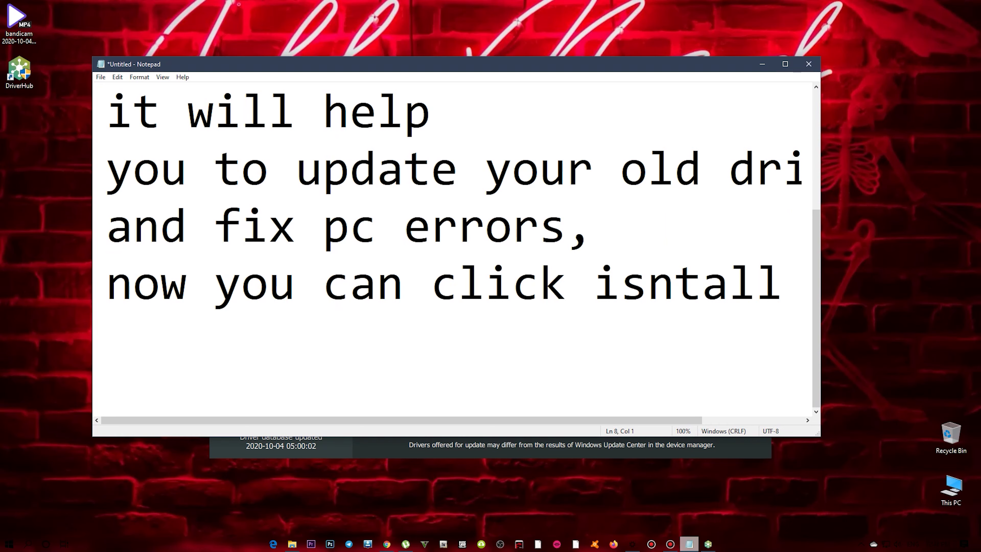
pyautogui.write('it')
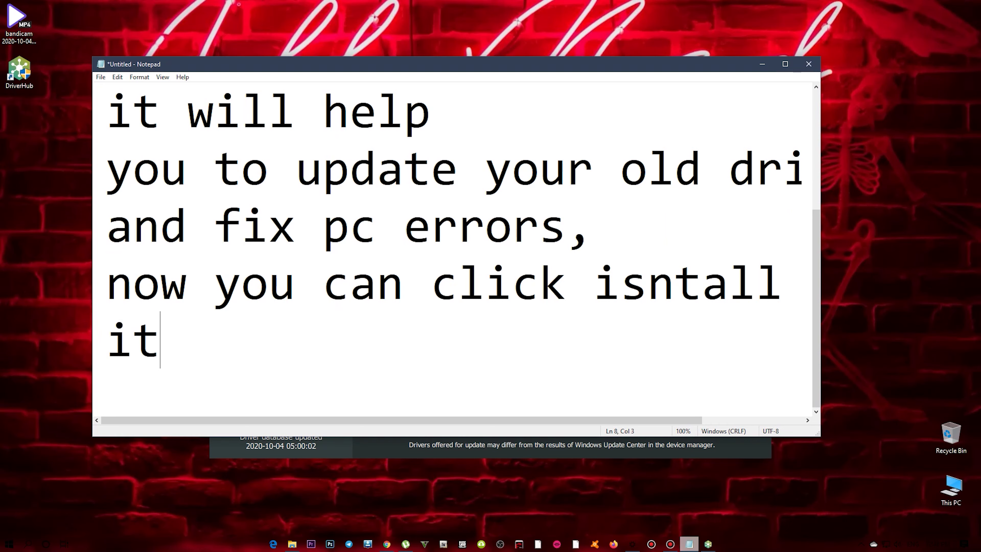
pyautogui.write(' e')
pyautogui.press('BackSpace')
pyautogui.write('w')
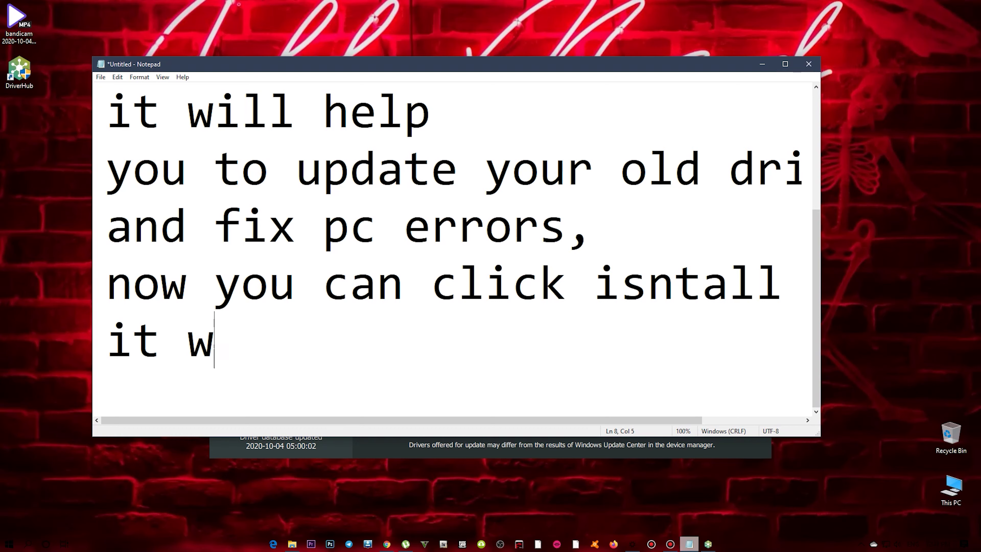
pyautogui.write('ill auto')
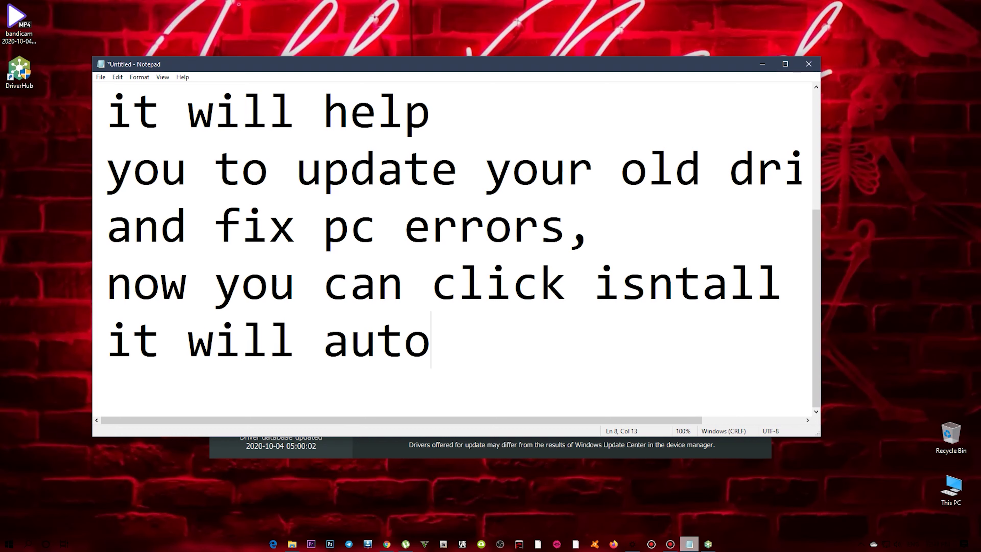
pyautogui.write('matica')
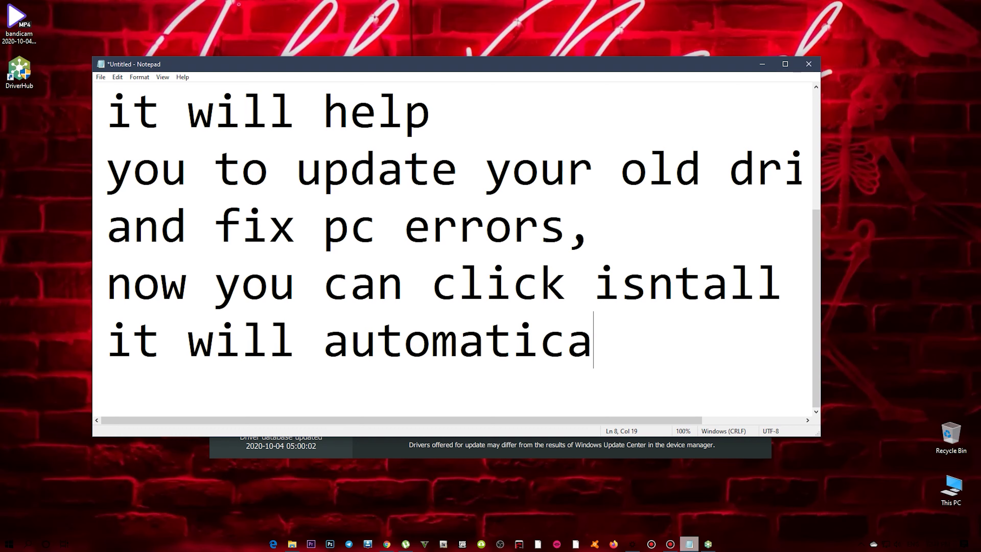
pyautogui.press('BackSpace')
pyautogui.press('BackSpace')
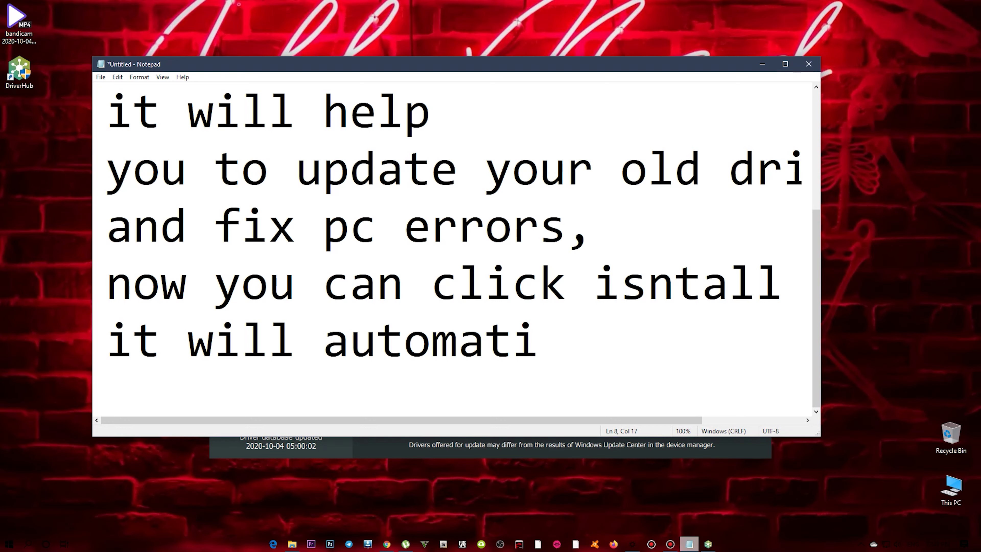
pyautogui.press('BackSpace')
pyautogui.press('BackSpace')
pyautogui.press('BackSpace')
pyautogui.press('BackSpace')
pyautogui.press('BackSpace')
pyautogui.press('BackSpace')
pyautogui.press('BackSpace')
pyautogui.press('BackSpace')
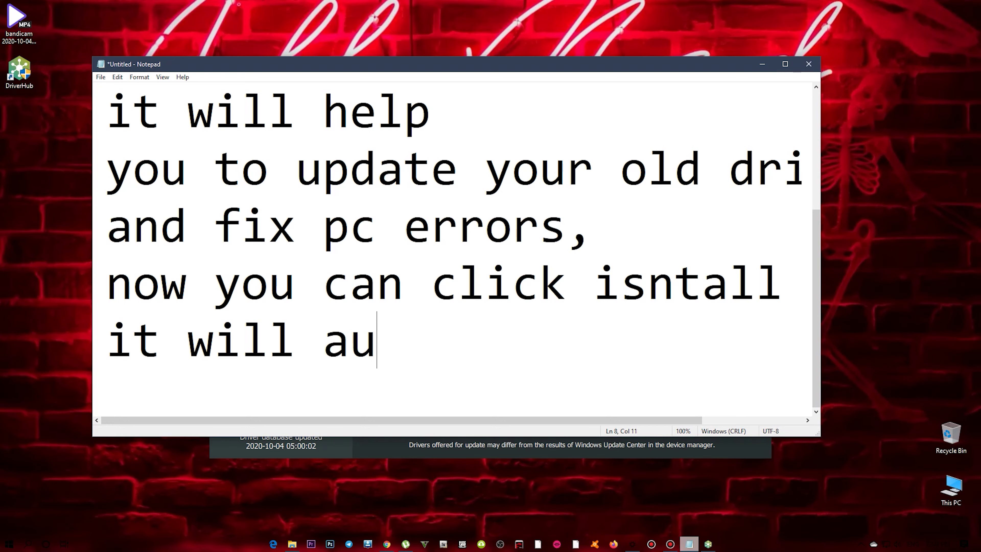
pyautogui.write('updat')
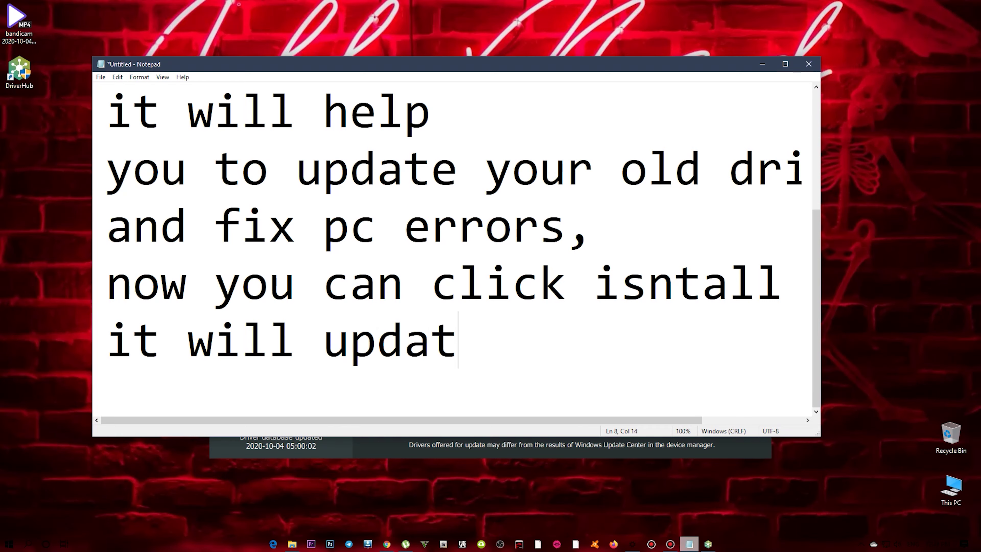
pyautogui.write('e your drv')
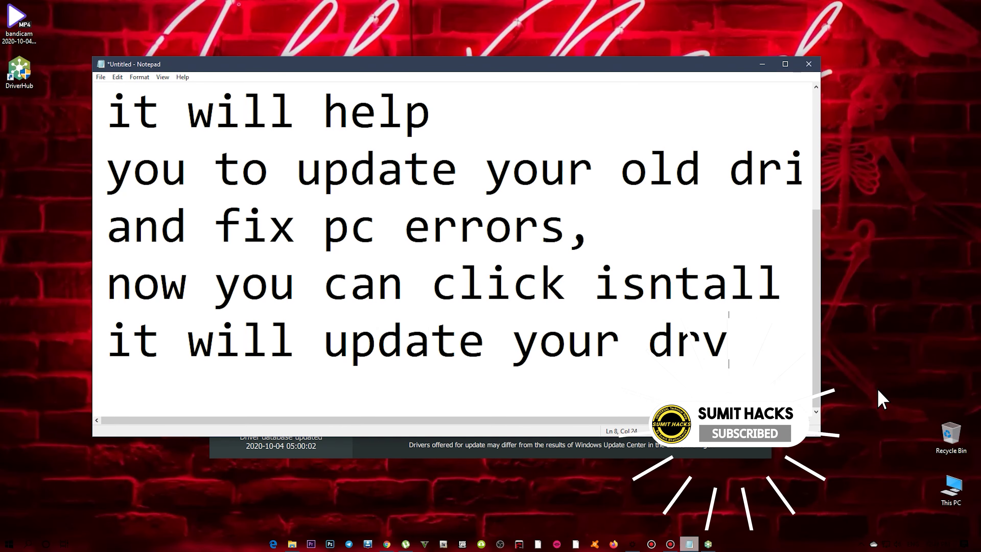
pyautogui.press('BackSpace')
pyautogui.write('iv')
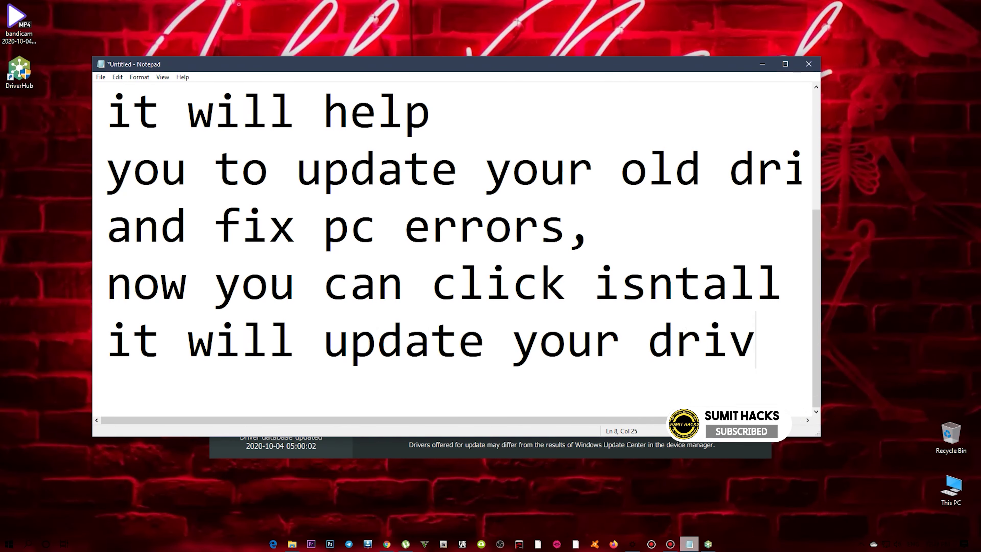
pyautogui.write('er!!')
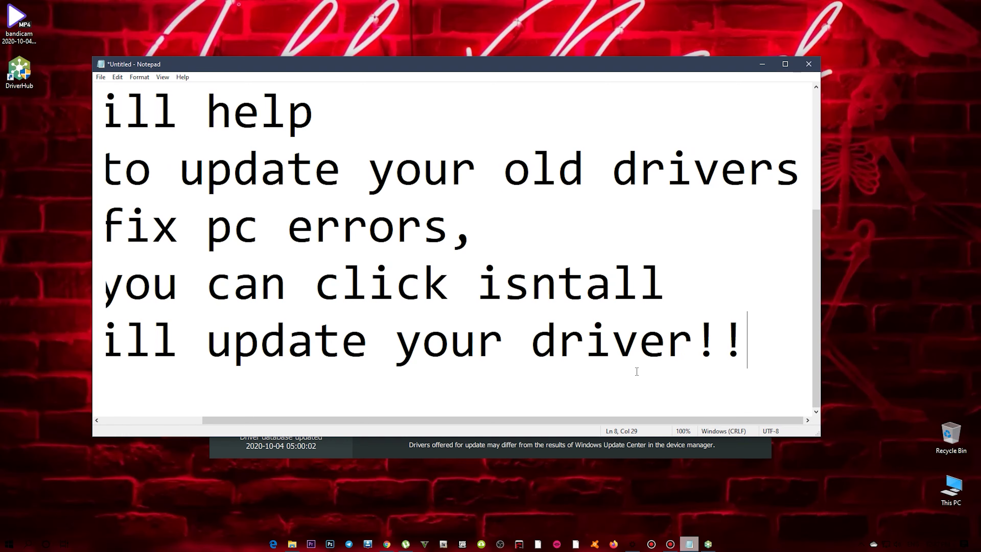
# Step: Return to DriverHub and start installing all the driver updates found
pyautogui.click(768, 70)
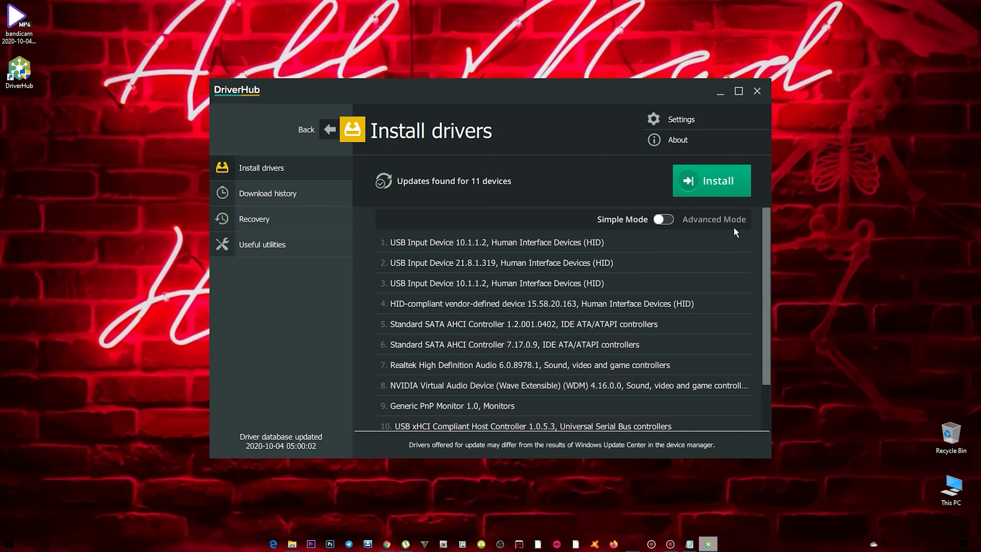
pyautogui.click(716, 186)
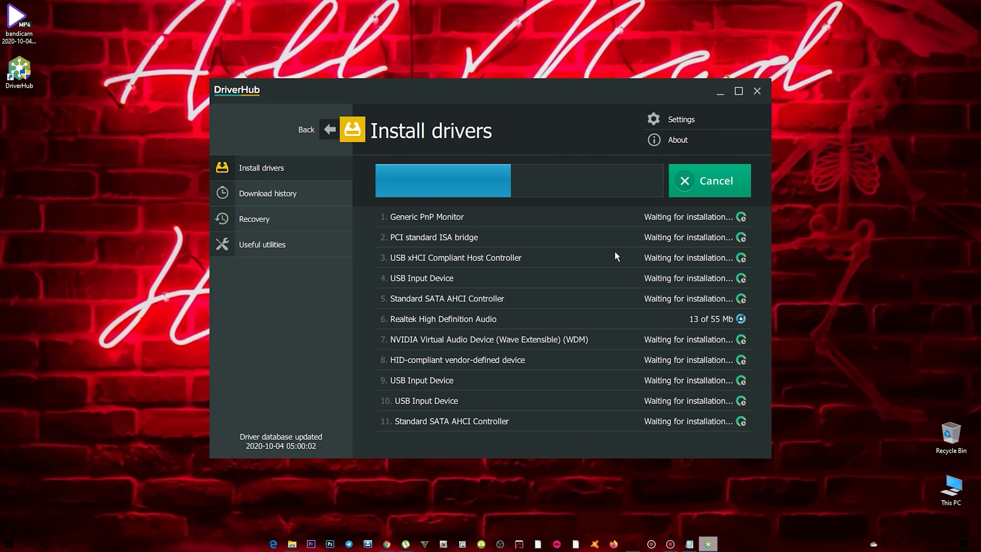
# Step: Switch to Notepad and add the line "hope you link this video" at the end of the note
pyautogui.click(688, 542)
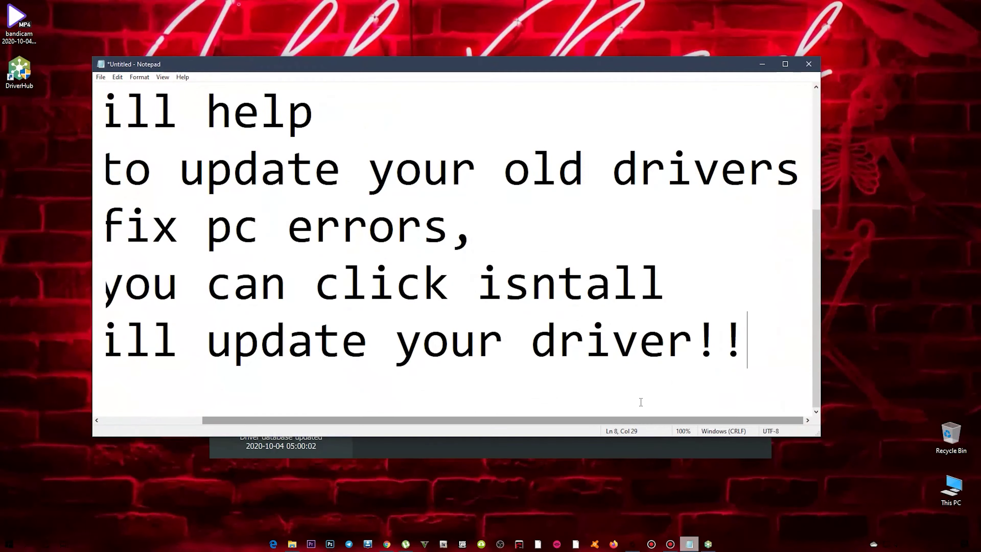
pyautogui.press('Return')
pyautogui.write('hopw')
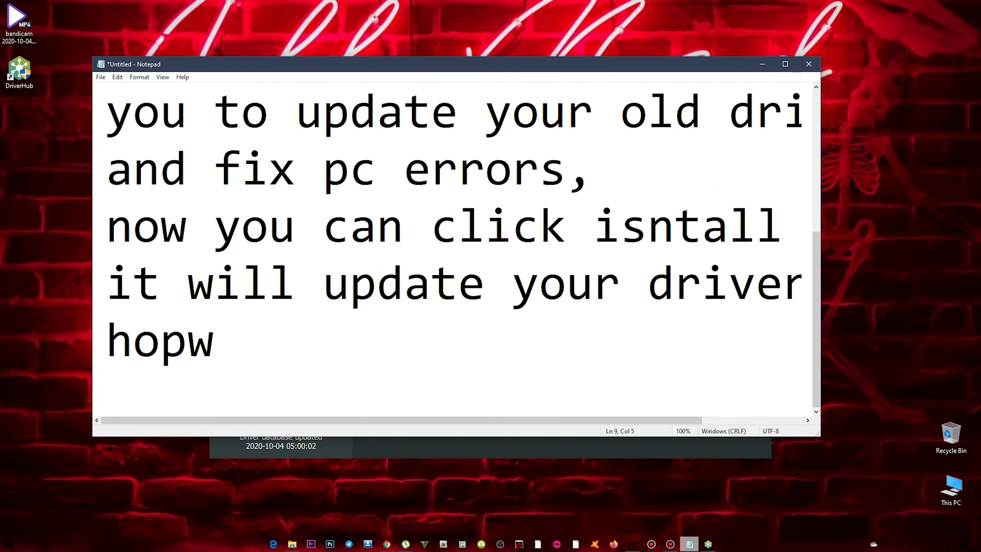
pyautogui.press('BackSpace')
pyautogui.press('BackSpace')
pyautogui.press('BackSpace')
pyautogui.write('e ')
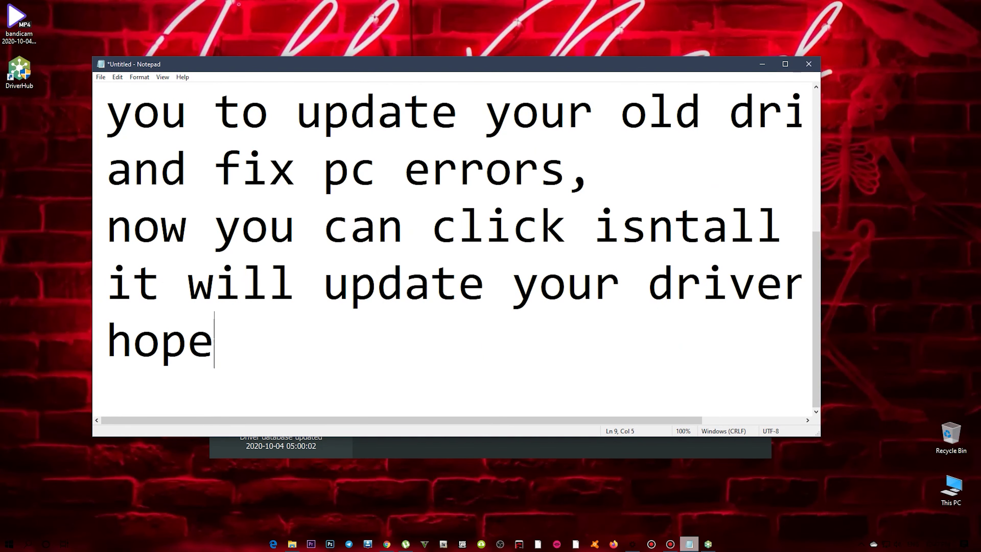
pyautogui.write('you li')
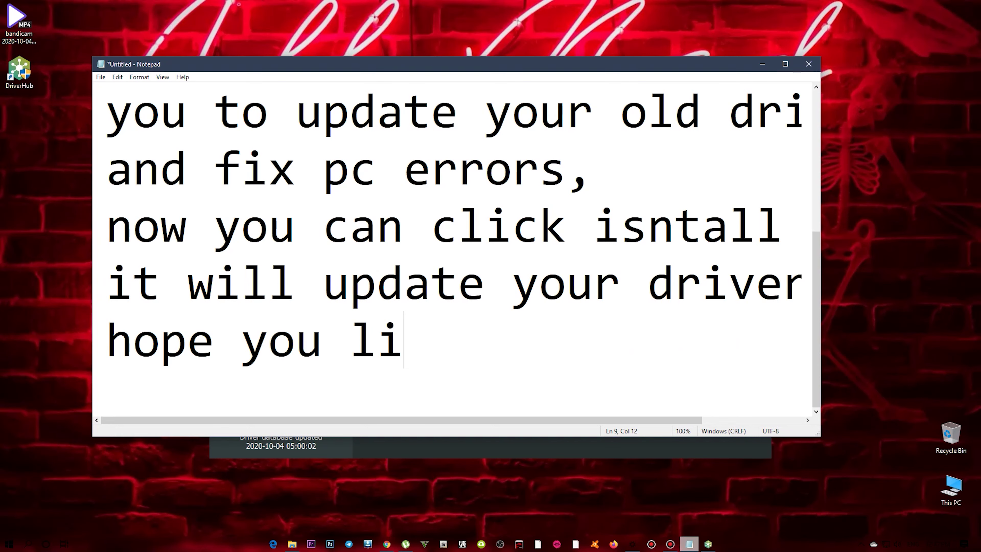
pyautogui.write('nk thi')
pyautogui.write('s video')
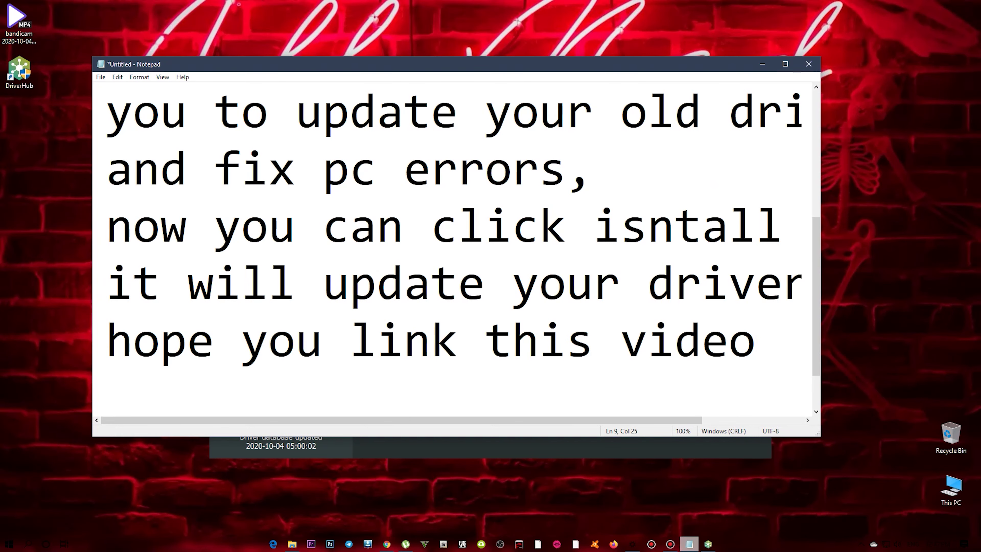
# Step: Start another line in the note with the text "and plz dont f"
pyautogui.press('Return')
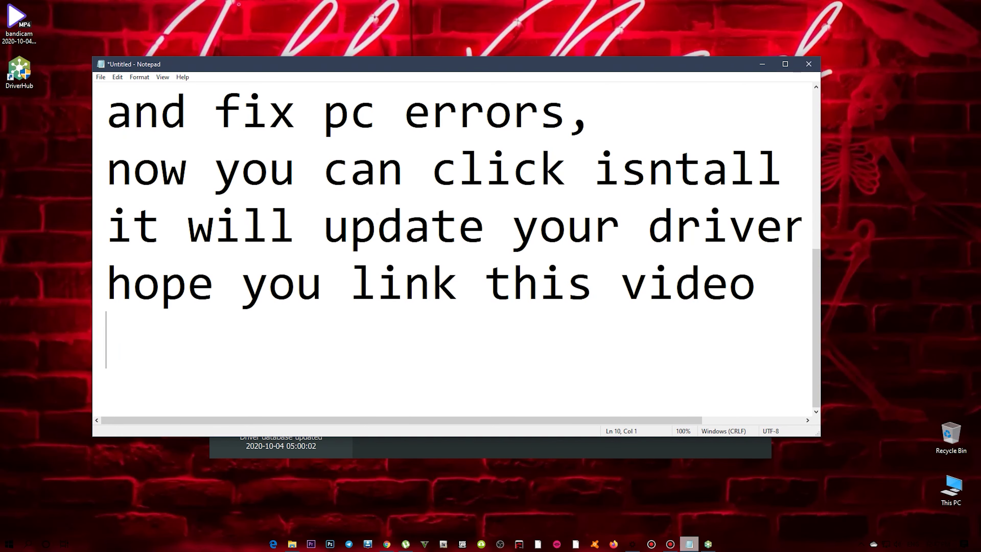
pyautogui.write('and plz d')
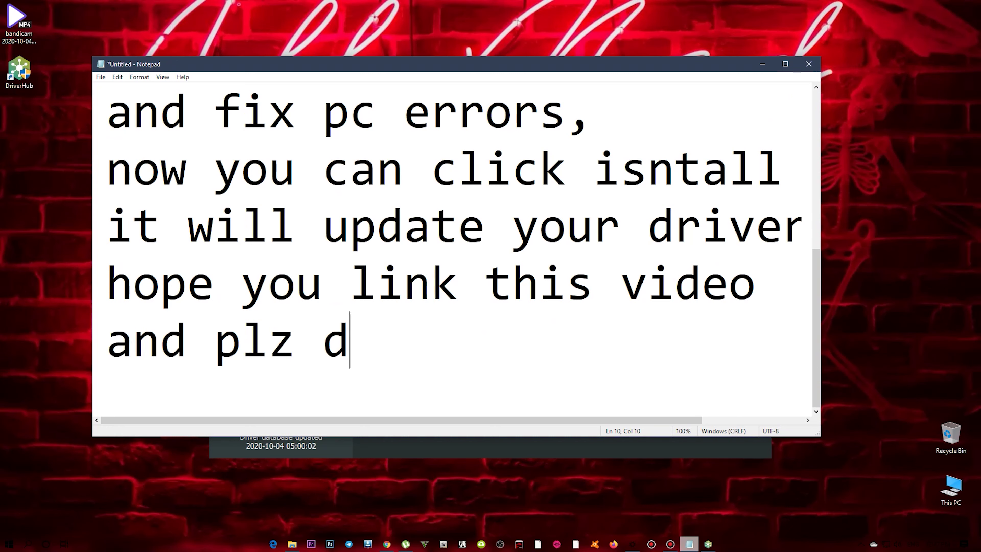
pyautogui.write('ont df')
pyautogui.press('BackSpace')
pyautogui.press('BackSpace')
pyautogui.write('f')
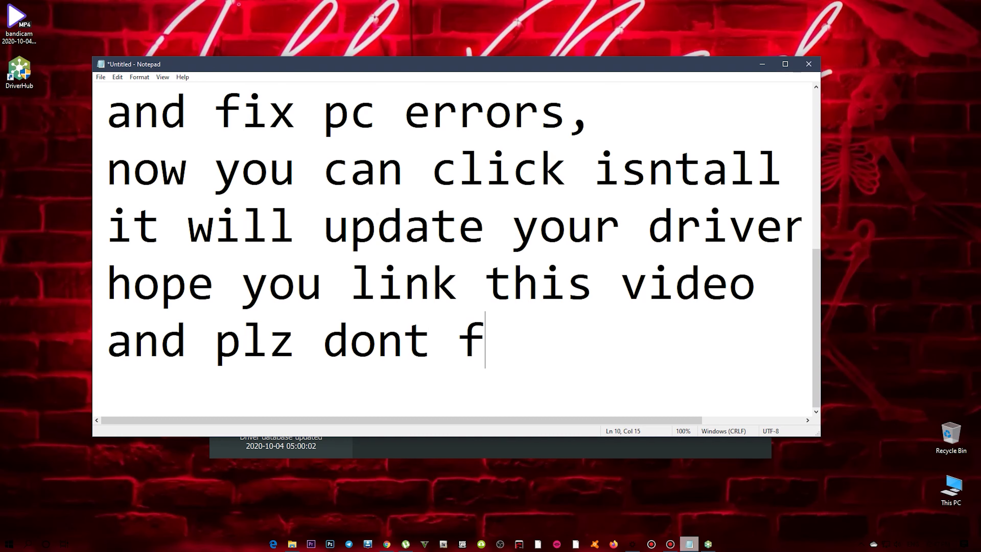
# Step: Clear the whole note and replace it with the text "plz dont forget to subscribe my"
pyautogui.hotkey('ctrl', 'a')
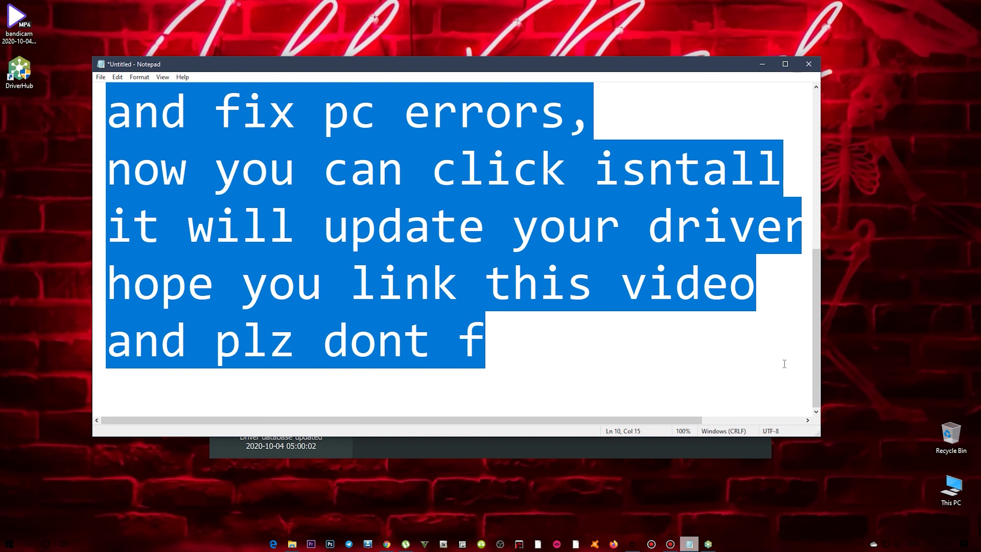
pyautogui.press('BackSpace')
pyautogui.write('[')
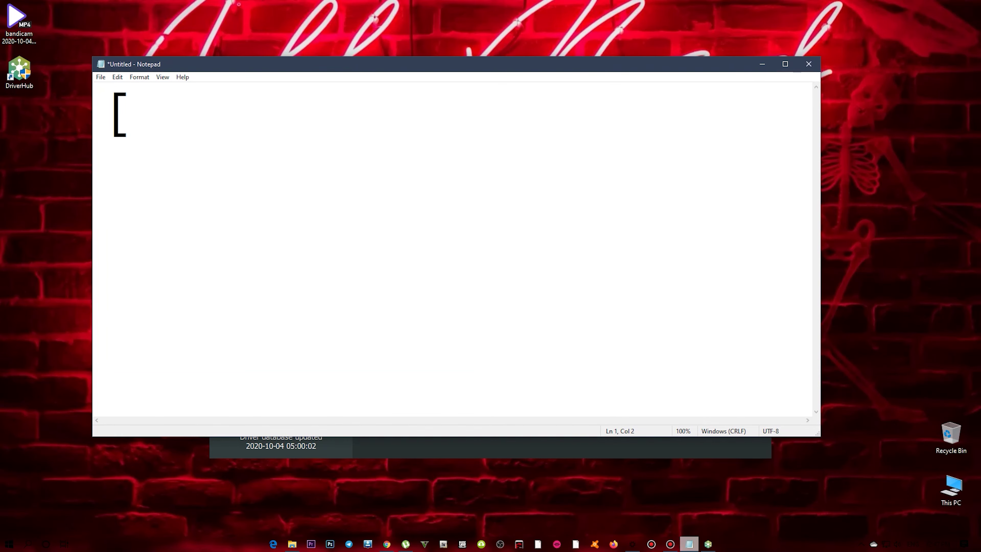
pyautogui.press('BackSpace')
pyautogui.write('plz don')
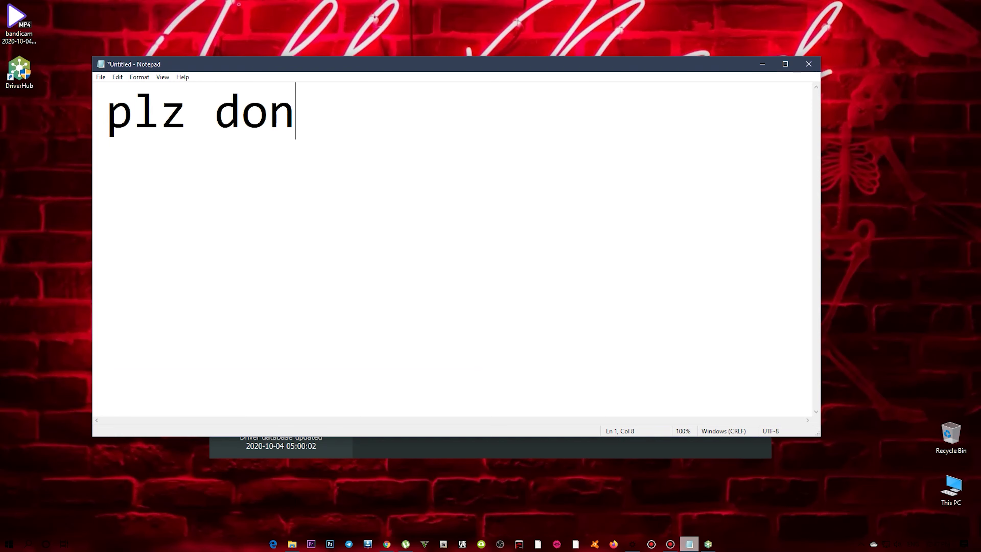
pyautogui.write('t forget ')
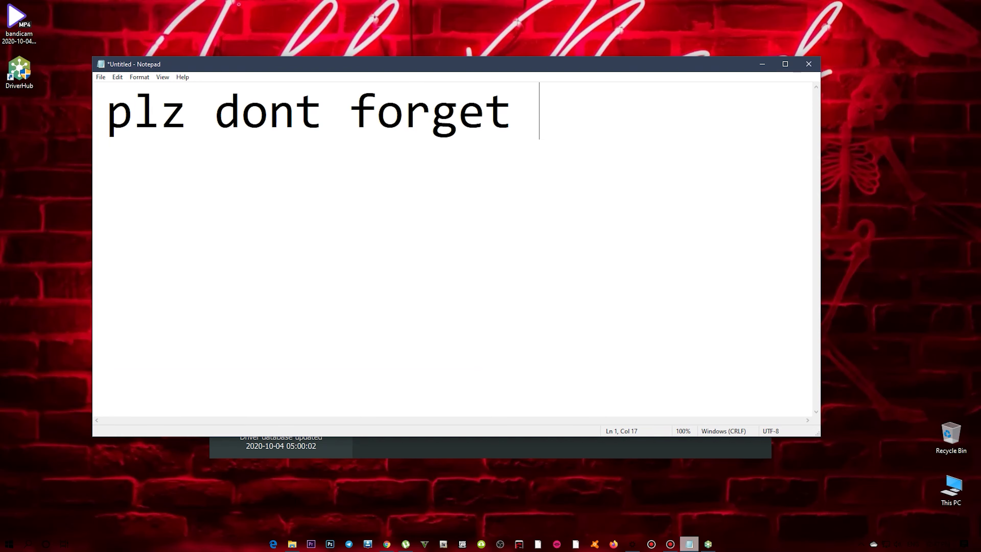
pyautogui.write('to suib')
pyautogui.press('BackSpace')
pyautogui.press('BackSpace')
pyautogui.write('b')
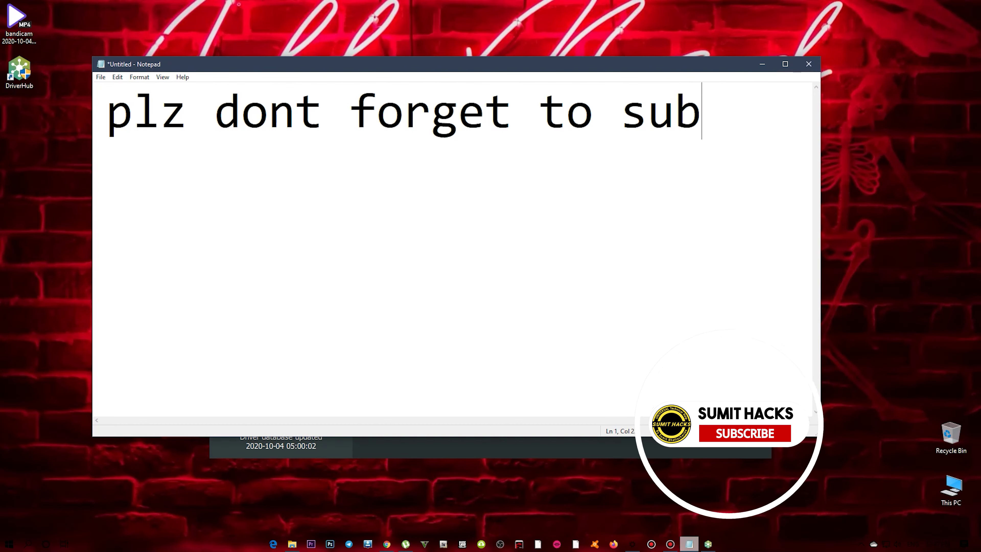
pyautogui.write('scribe ')
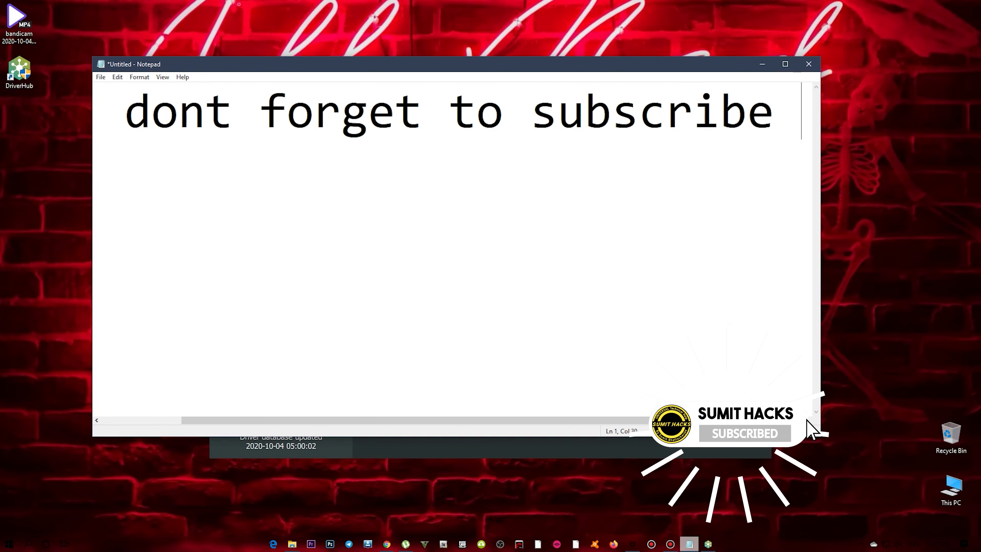
pyautogui.write('y')
pyautogui.press('BackSpace')
pyautogui.write('m')
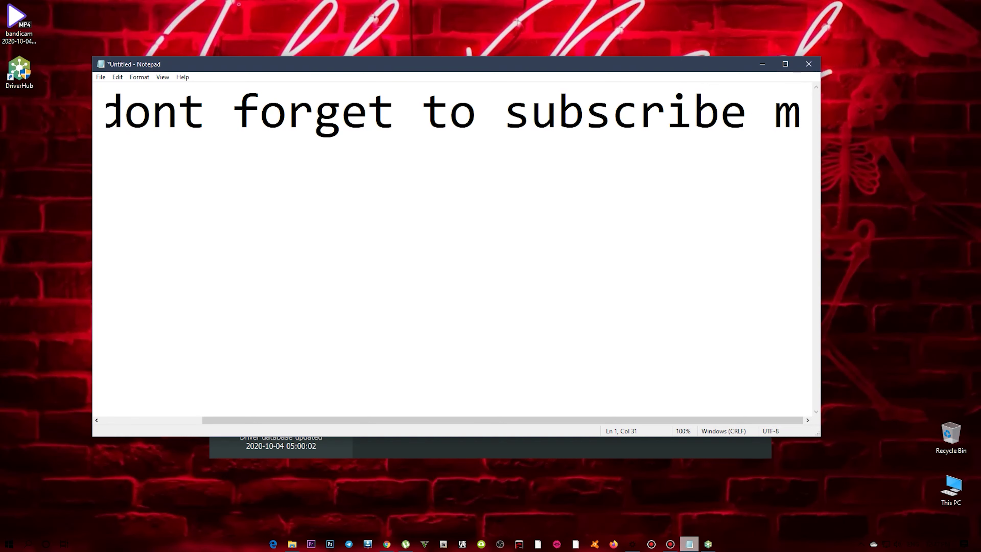
pyautogui.write('y[]')
pyautogui.press('BackSpace')
pyautogui.press('BackSpace')
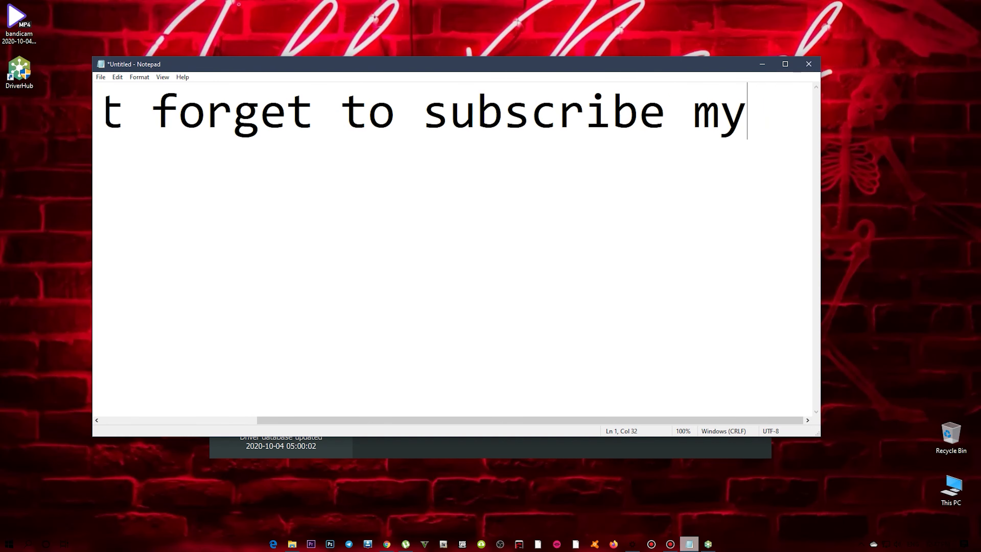